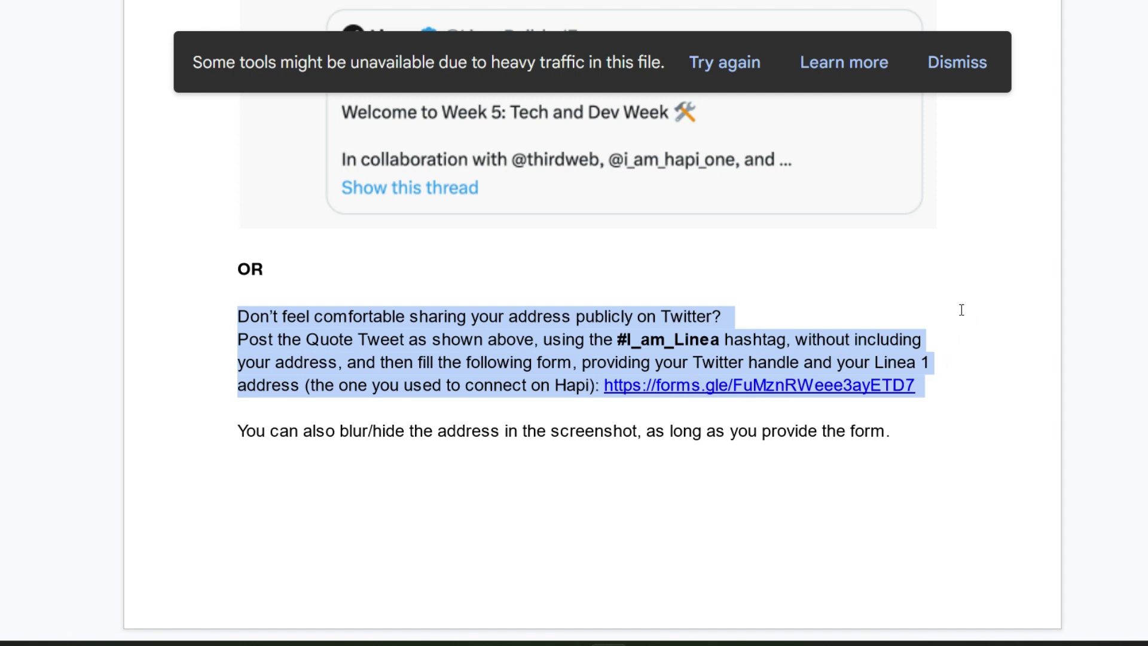
Step: Open the Linea Testnet page on thirdweb from the Galxe task "ThirdWeb - Deploy a TokenDrop (ERC-20) Contract"
{"action": "scroll", "coordinate": [959, 310], "scroll_direction": "up", "scroll_amount": 10}
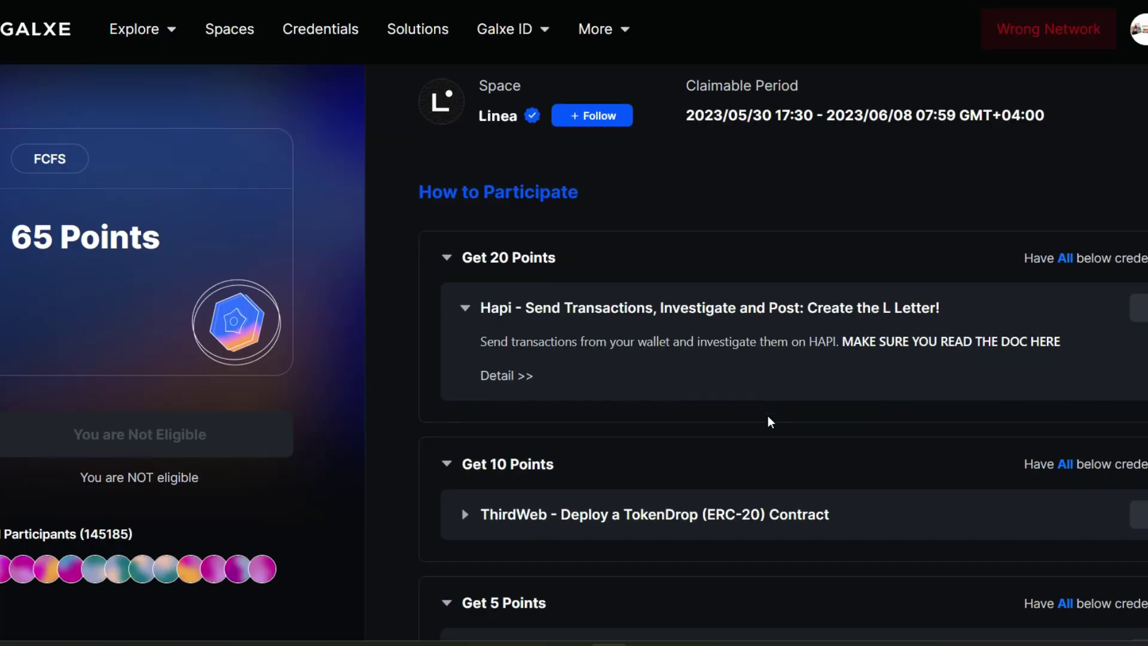
{"action": "scroll", "coordinate": [768, 417], "scroll_direction": "down", "scroll_amount": 3}
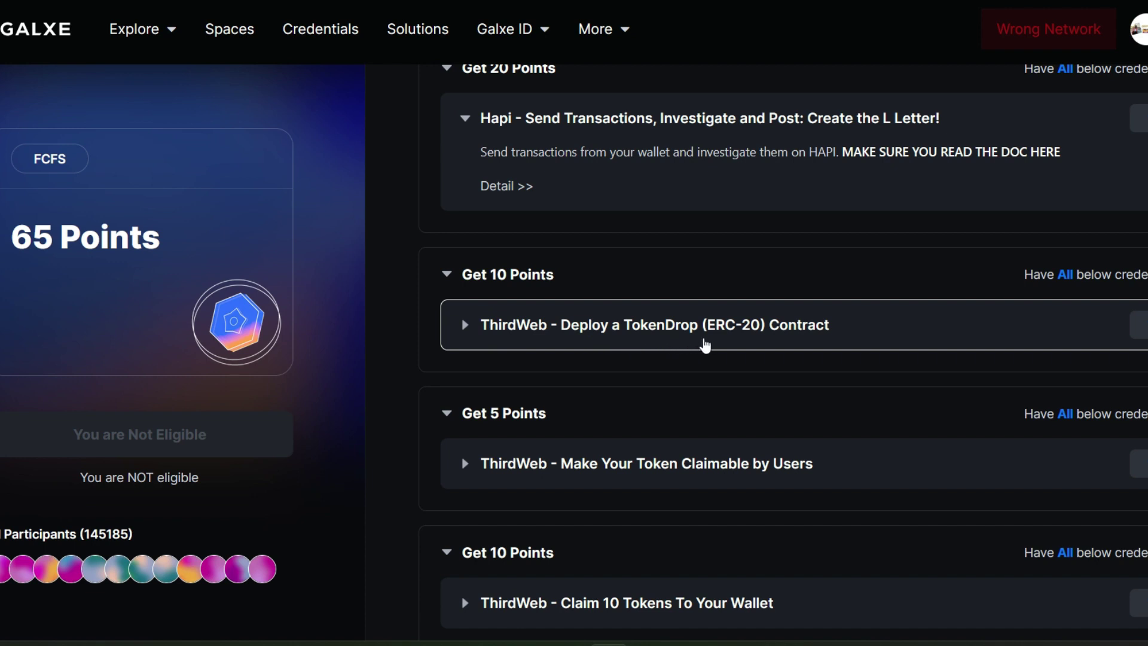
{"action": "left_click", "coordinate": [744, 339]}
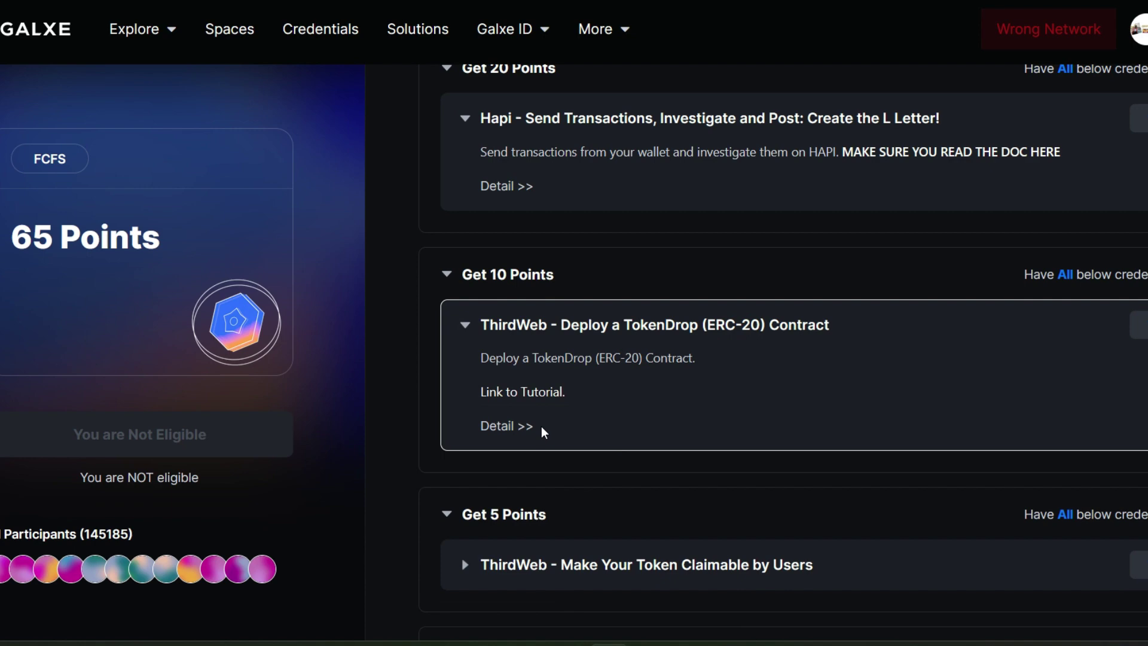
{"action": "left_click", "coordinate": [511, 435]}
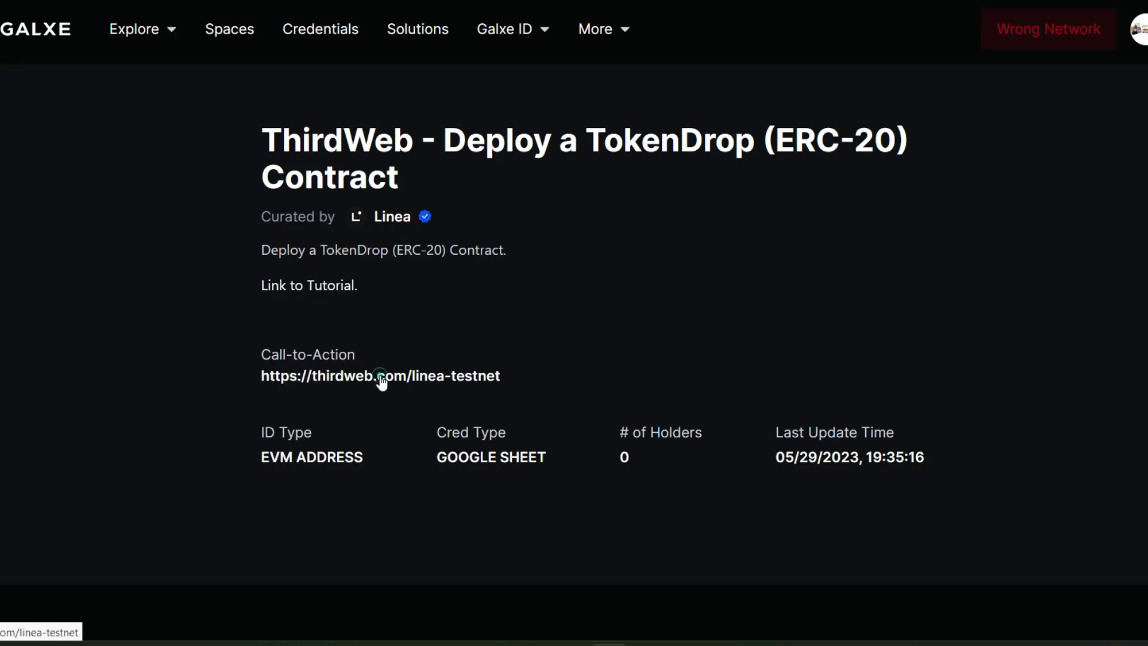
{"action": "left_click", "coordinate": [381, 376]}
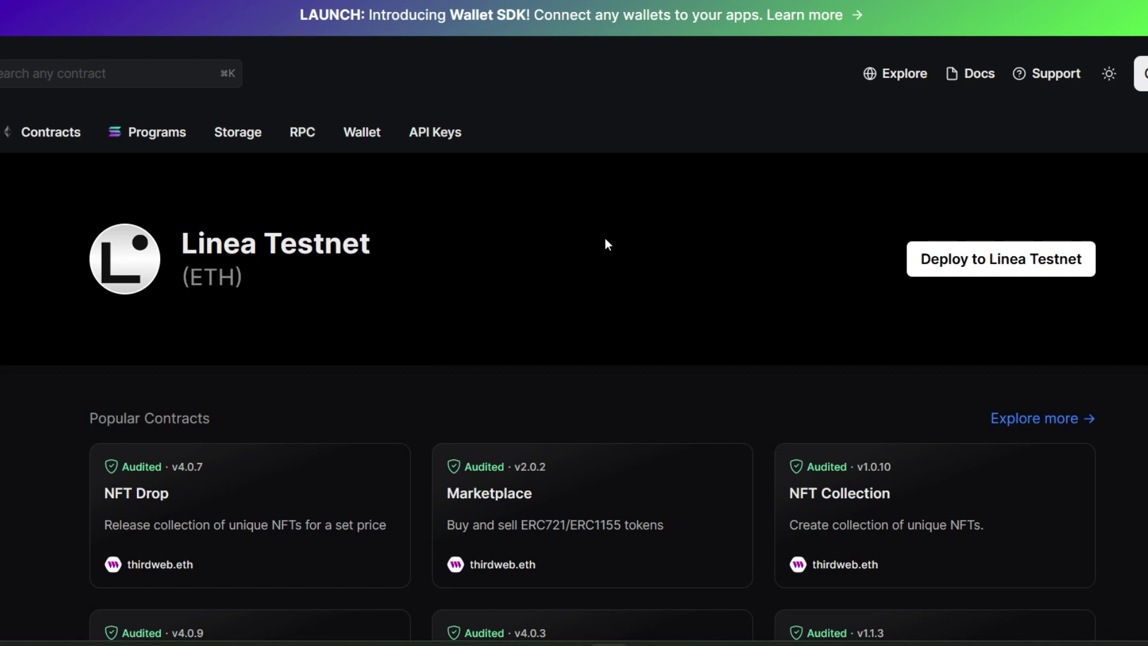
Step: Connect the MetaMask wallet to the thirdweb dashboard and sign the login request
{"action": "left_click", "coordinate": [976, 256]}
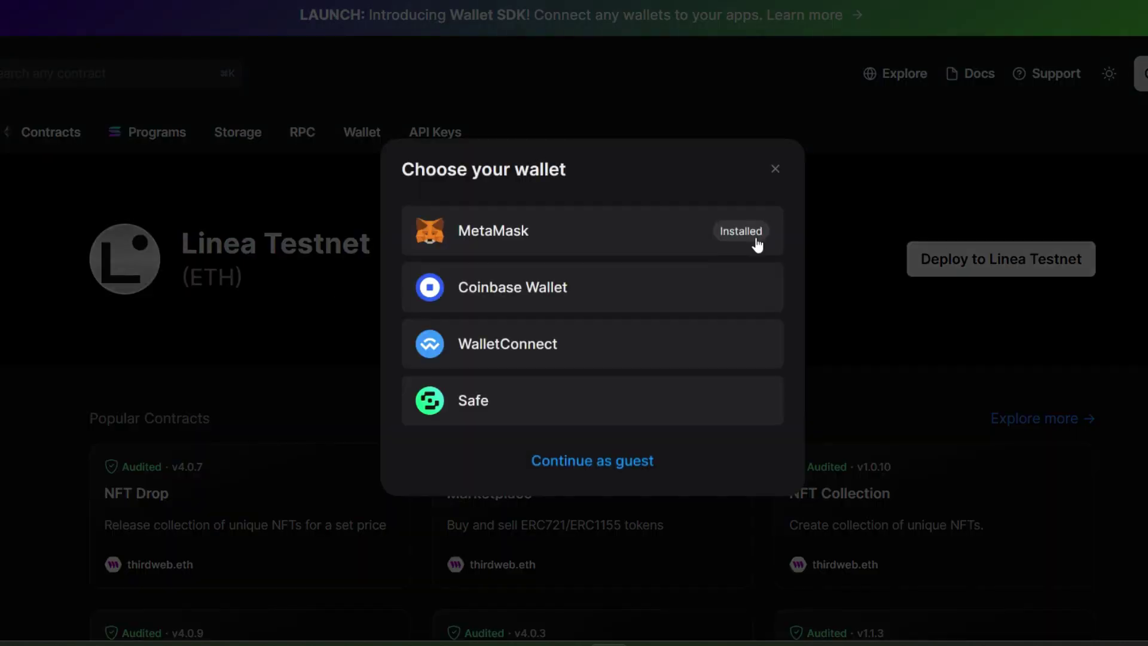
{"action": "left_click", "coordinate": [756, 239]}
{"action": "left_click", "coordinate": [1109, 426]}
{"action": "left_click", "coordinate": [1109, 433]}
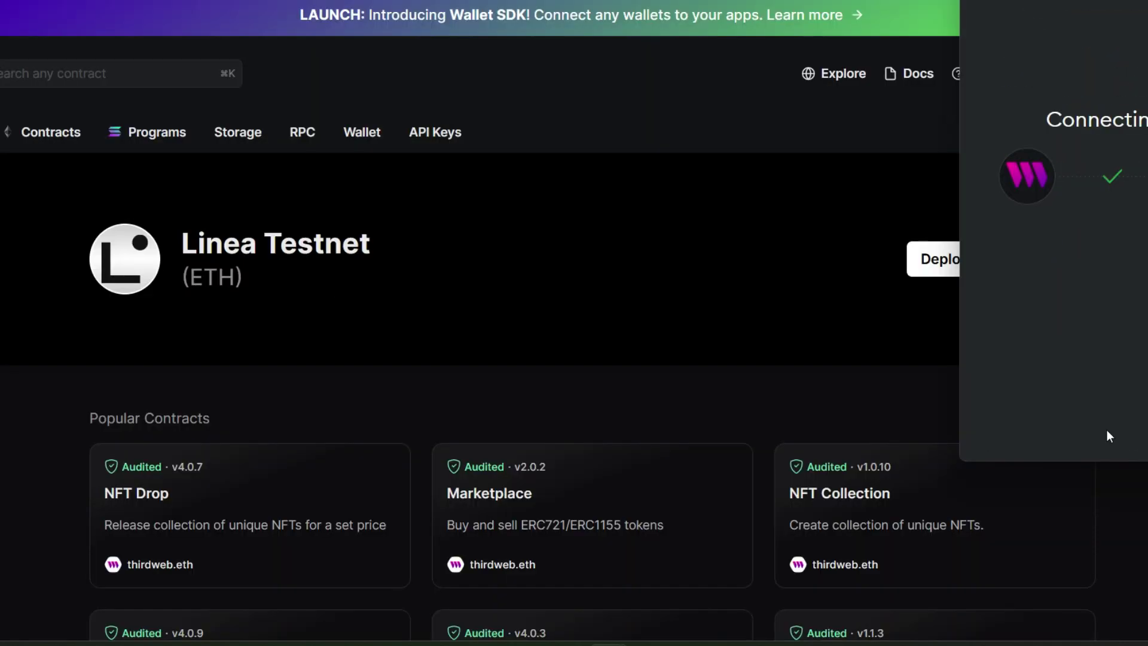
{"action": "left_click", "coordinate": [705, 438]}
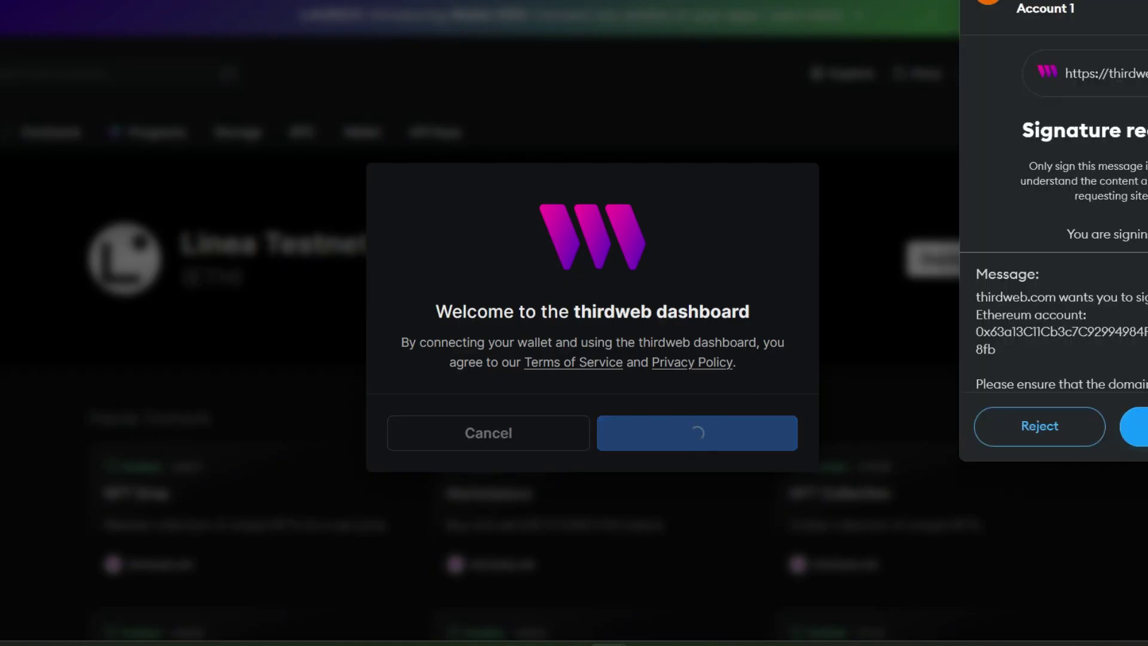
{"action": "left_click", "coordinate": [1135, 425]}
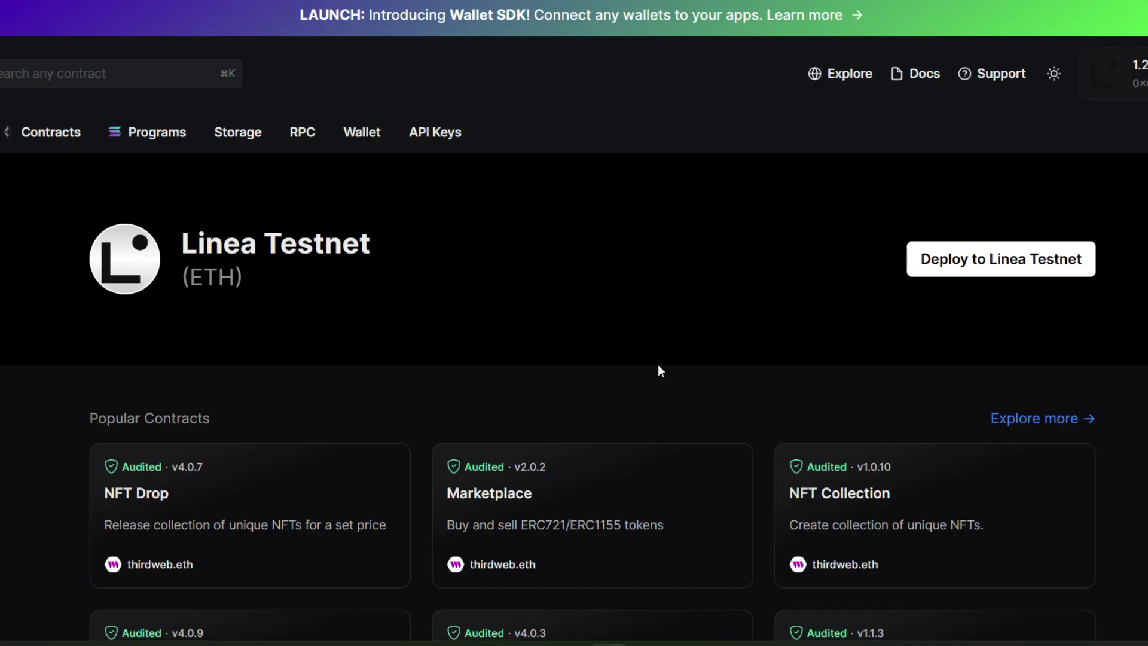
Step: Start deploying a Token Drop contract named crptoprince100k with symbol cp100k and description "Unique token for wagmi"
{"action": "scroll", "coordinate": [660, 369], "scroll_direction": "down", "scroll_amount": 6}
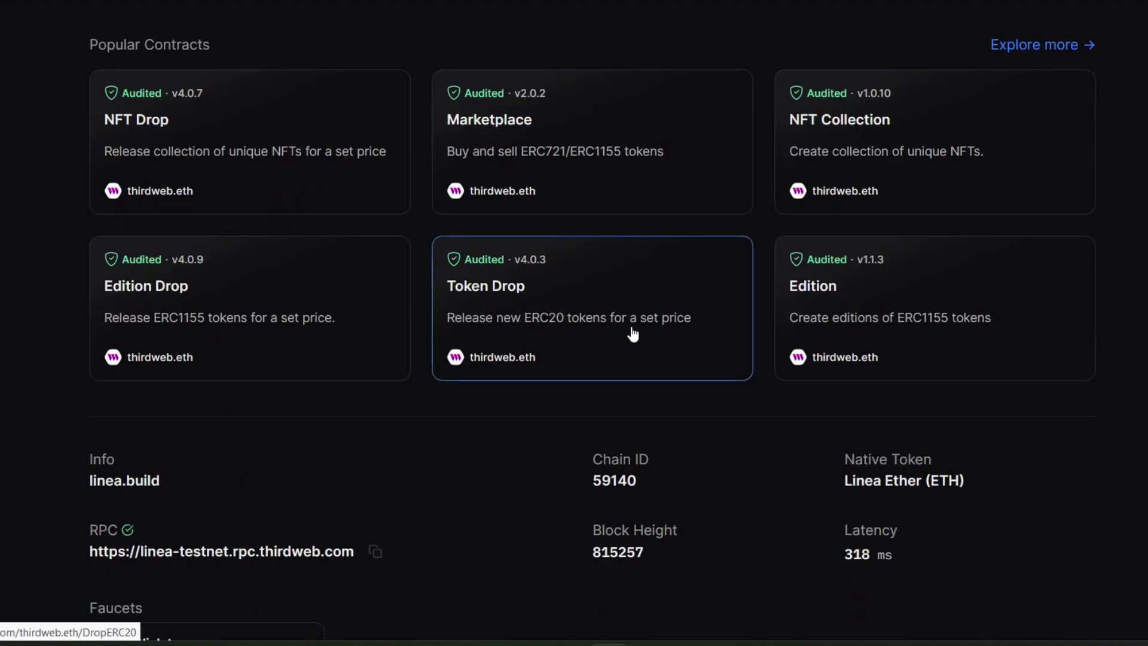
{"action": "left_click", "coordinate": [552, 302]}
{"action": "left_click", "coordinate": [1037, 234]}
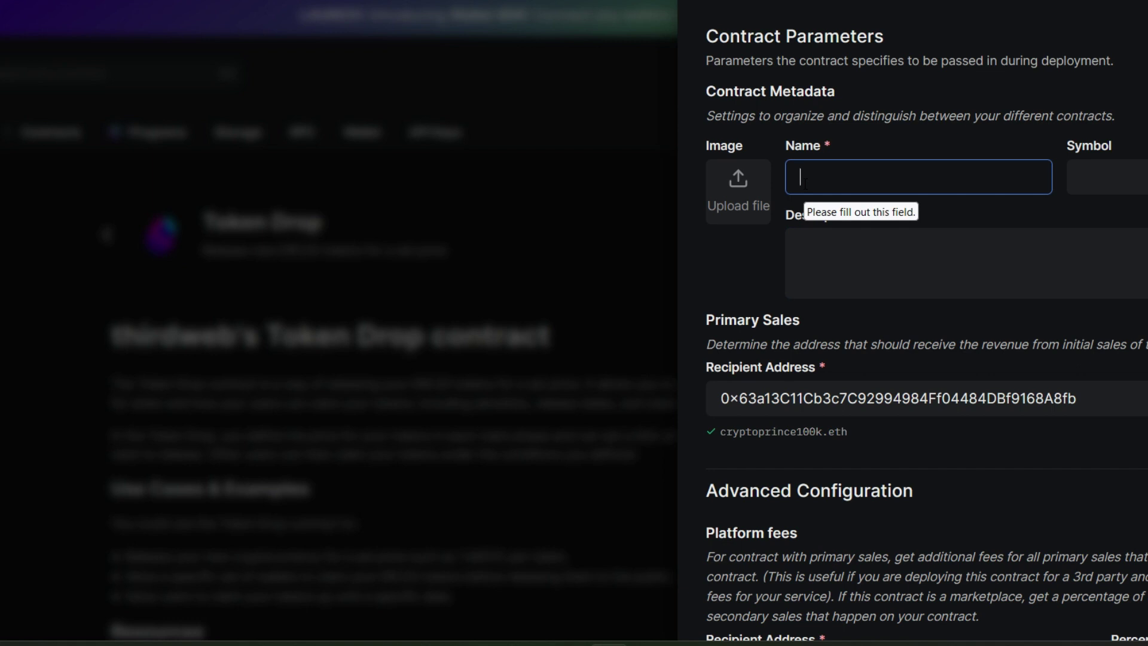
{"action": "type", "text": "crptoprince100k"}
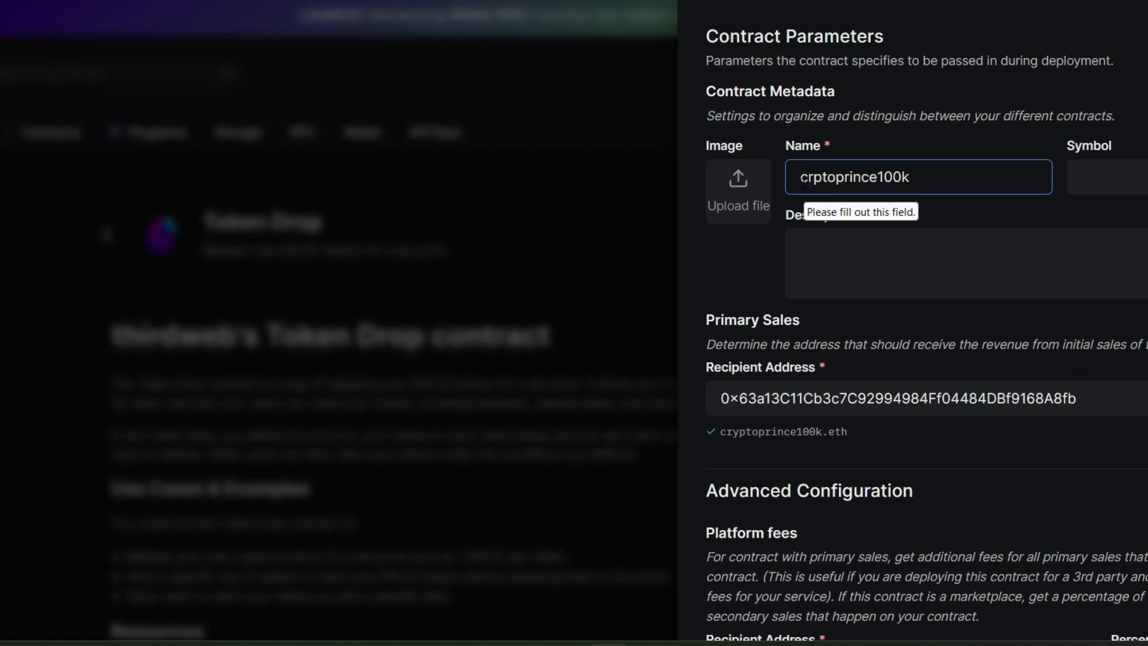
{"action": "left_click", "coordinate": [1109, 167]}
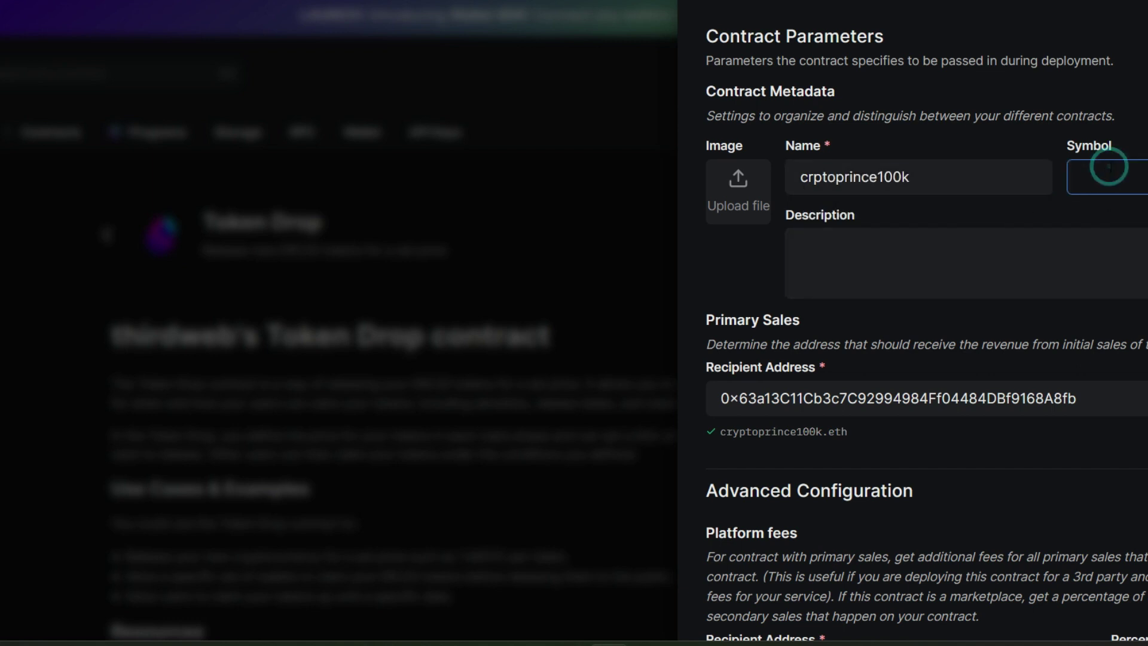
{"action": "type", "text": "cp100k"}
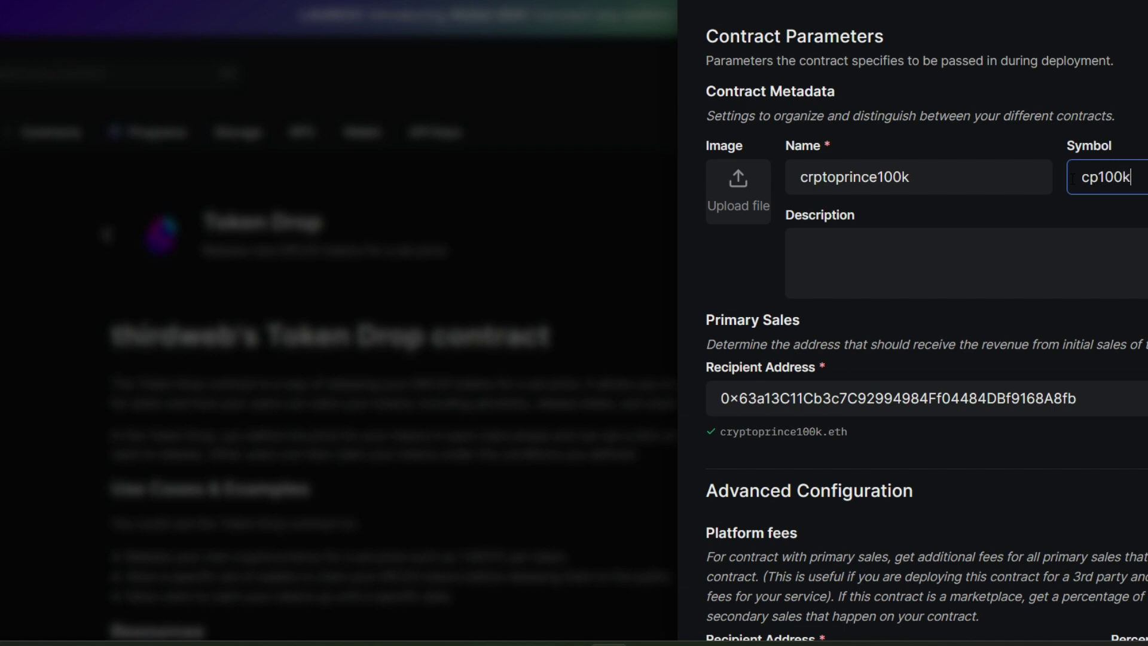
{"action": "left_click", "coordinate": [846, 250]}
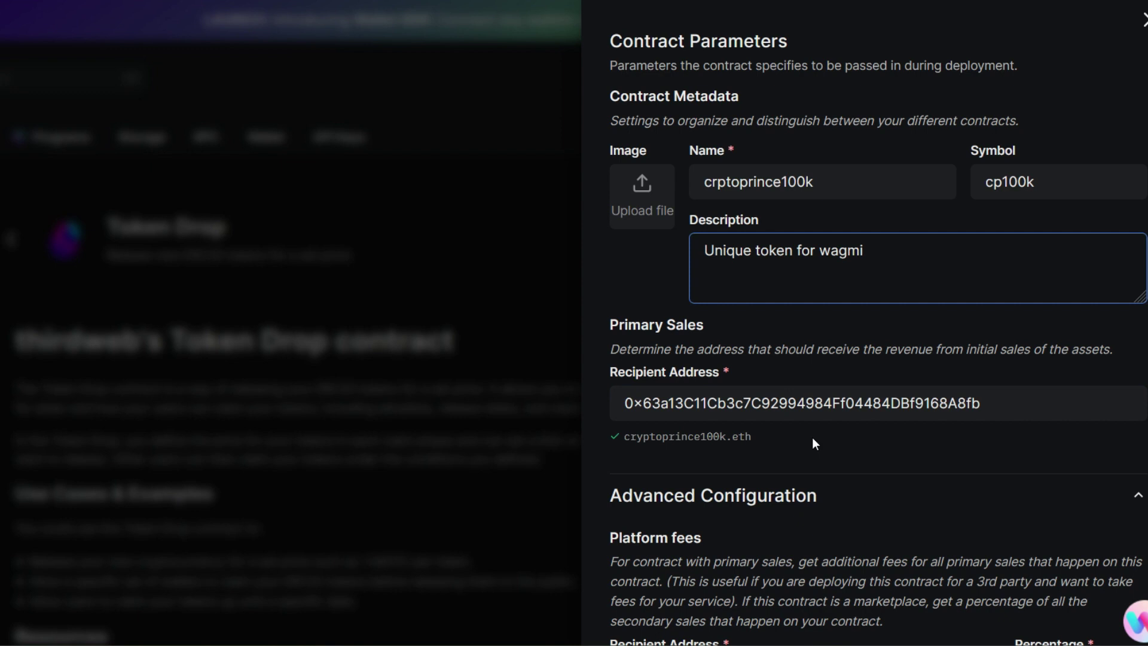
Step: Deploy the contract to Linea Testnet, confirm the wallet transaction and sign the request that adds it to the dashboard
{"action": "scroll", "coordinate": [812, 437], "scroll_direction": "down", "scroll_amount": 5}
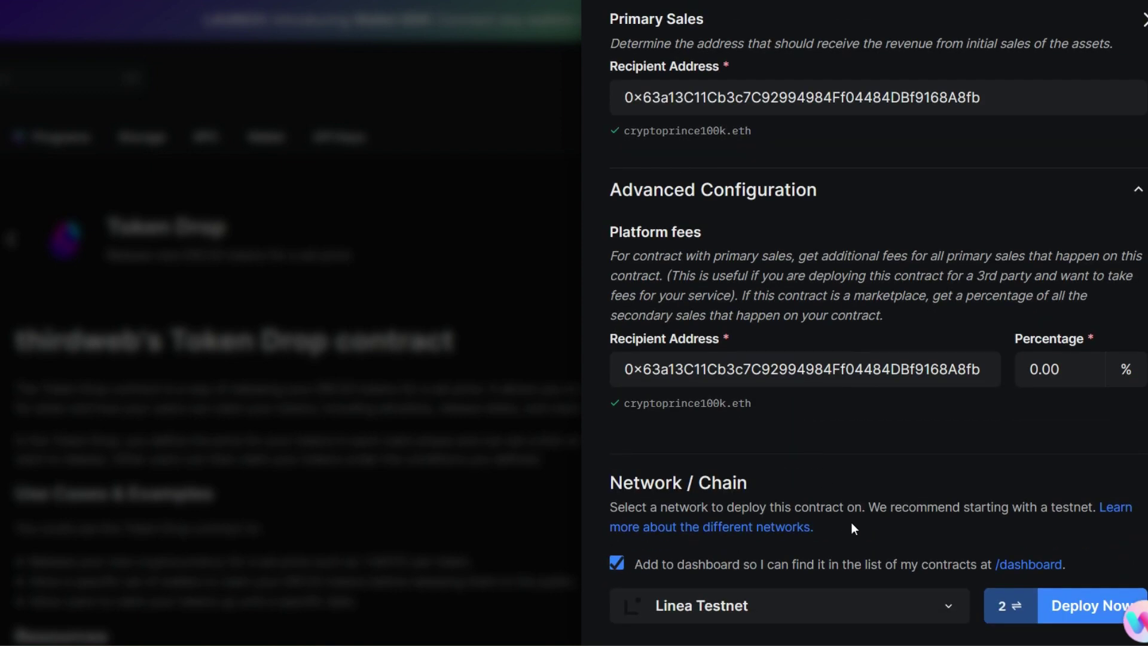
{"action": "left_click", "coordinate": [1091, 600]}
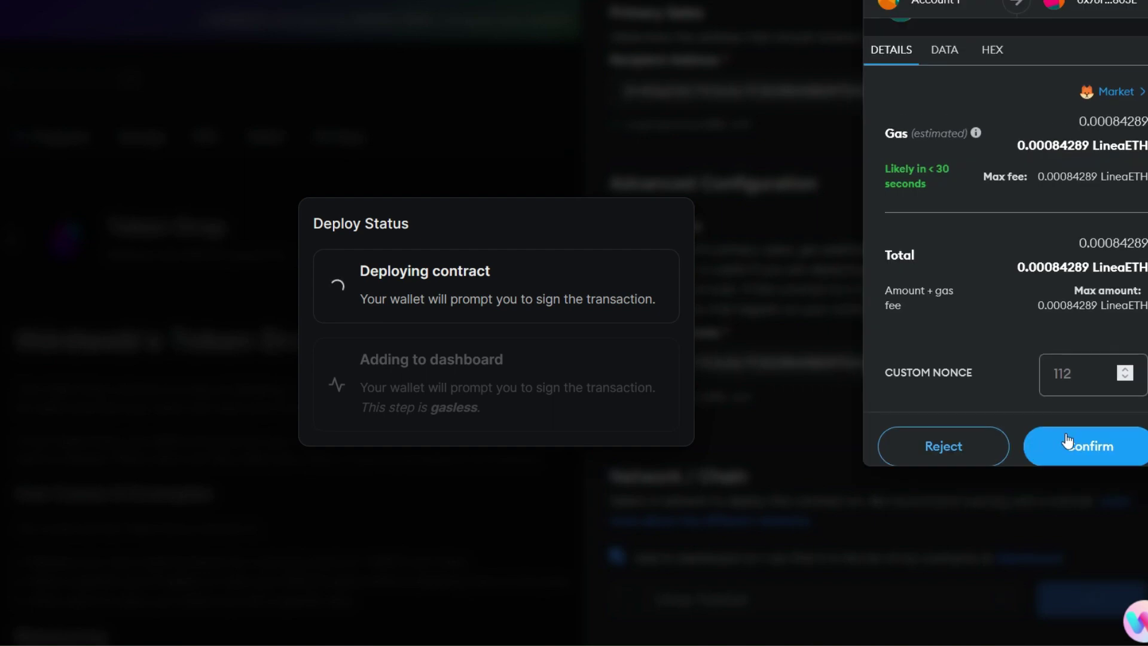
{"action": "left_click", "coordinate": [1079, 452]}
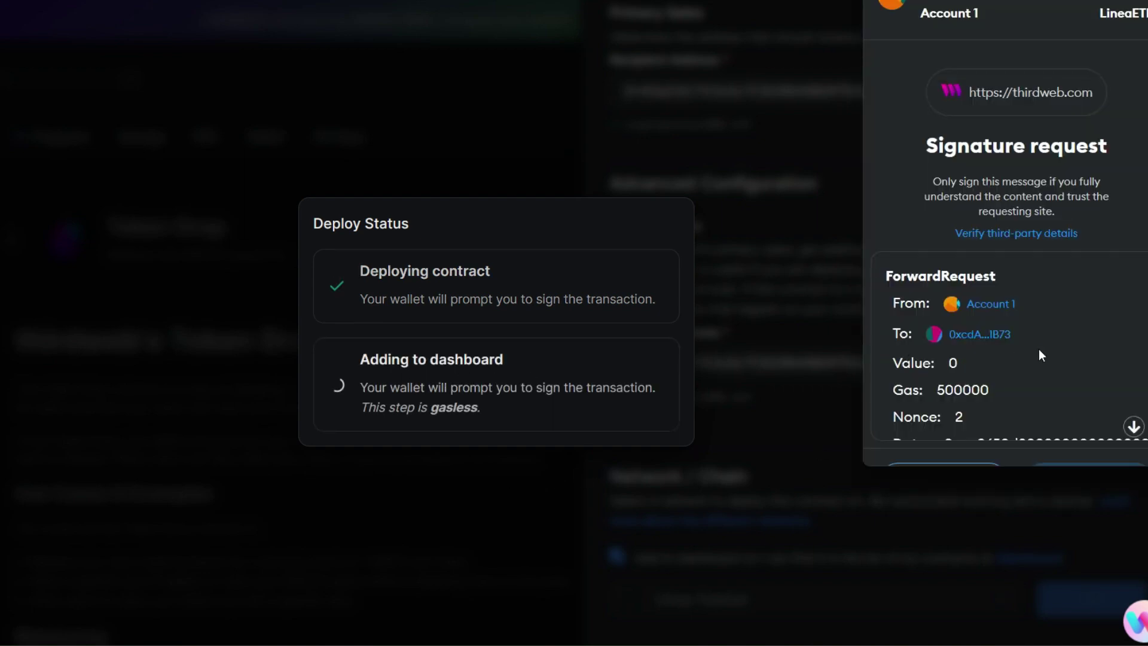
{"action": "scroll", "coordinate": [1038, 349], "scroll_direction": "down", "scroll_amount": 5}
{"action": "left_click", "coordinate": [1132, 426]}
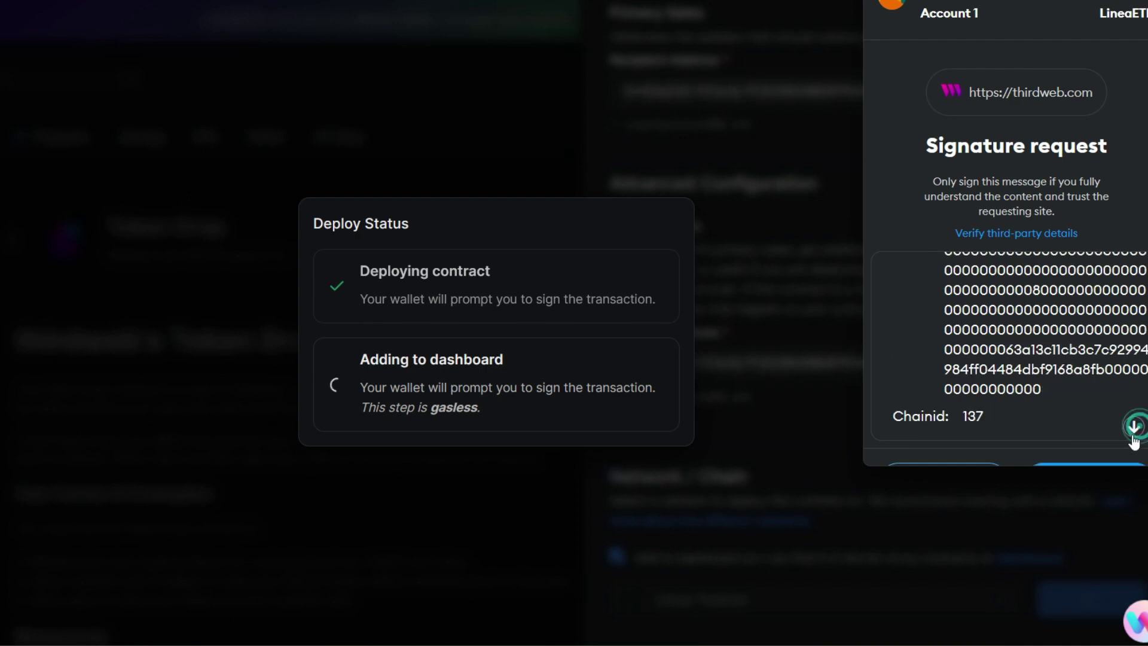
{"action": "left_click", "coordinate": [1095, 432]}
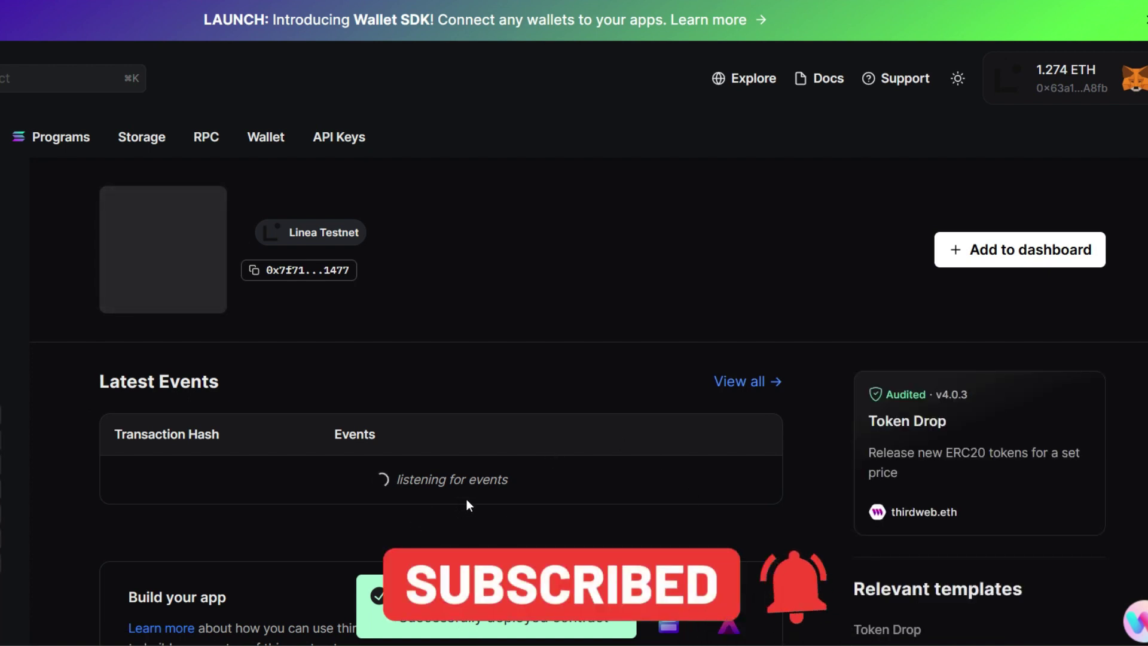
Step: Check the remaining ThirdWeb tasks on Galxe and add a Public claim phase in the token contract's claim conditions
{"action": "scroll", "coordinate": [425, 486], "scroll_direction": "down", "scroll_amount": 5}
{"action": "scroll", "coordinate": [331, 354], "scroll_direction": "up", "scroll_amount": 5}
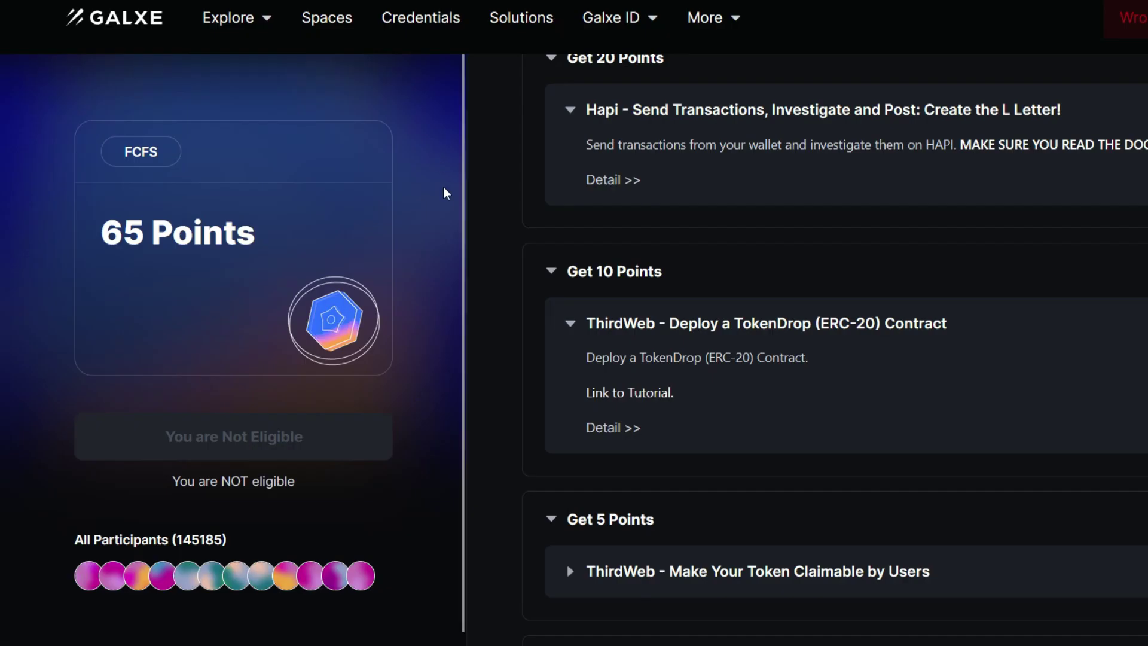
{"action": "scroll", "coordinate": [741, 472], "scroll_direction": "down", "scroll_amount": 3}
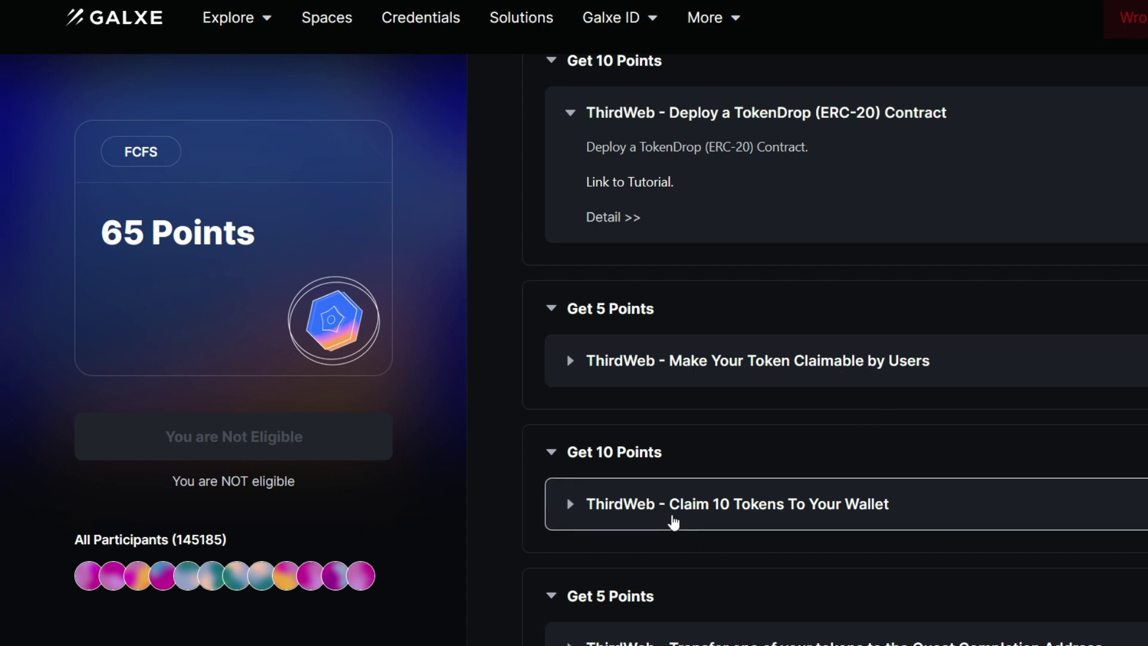
{"action": "scroll", "coordinate": [703, 502], "scroll_direction": "down", "scroll_amount": 2}
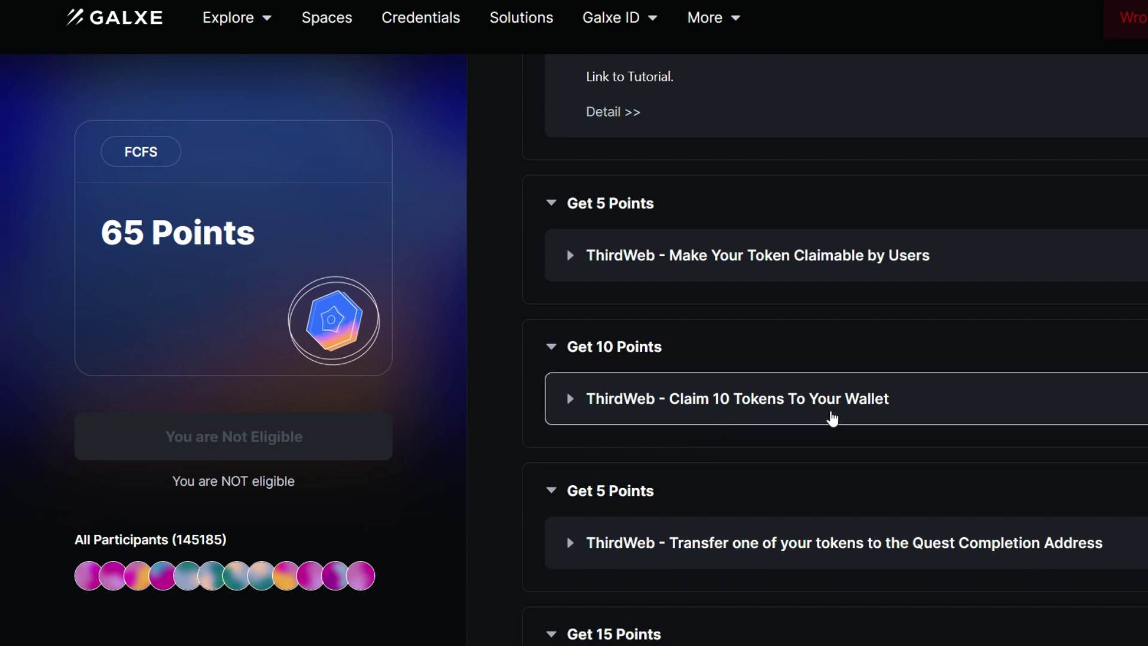
{"action": "scroll", "coordinate": [777, 538], "scroll_direction": "down", "scroll_amount": 3}
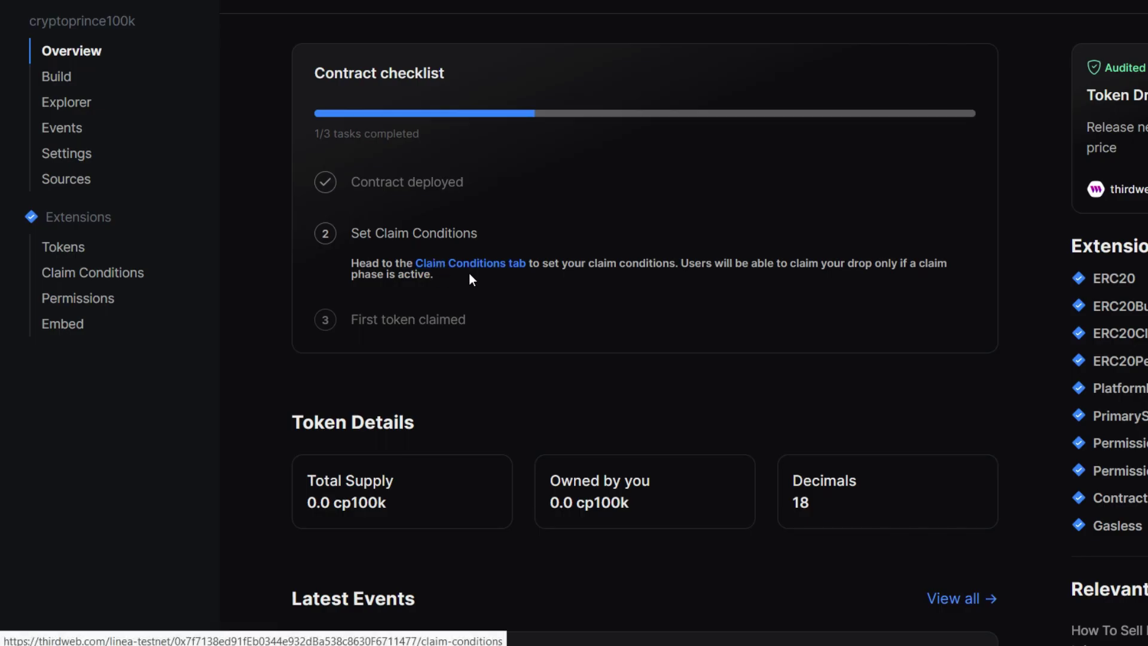
{"action": "left_click", "coordinate": [483, 265]}
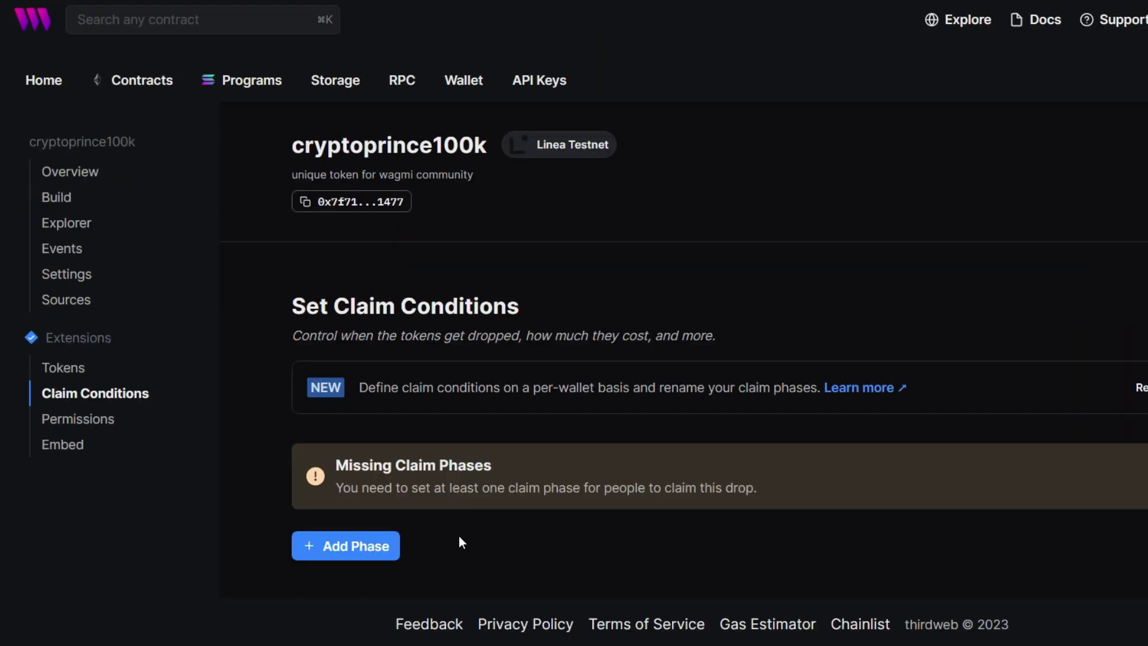
{"action": "left_click", "coordinate": [362, 551]}
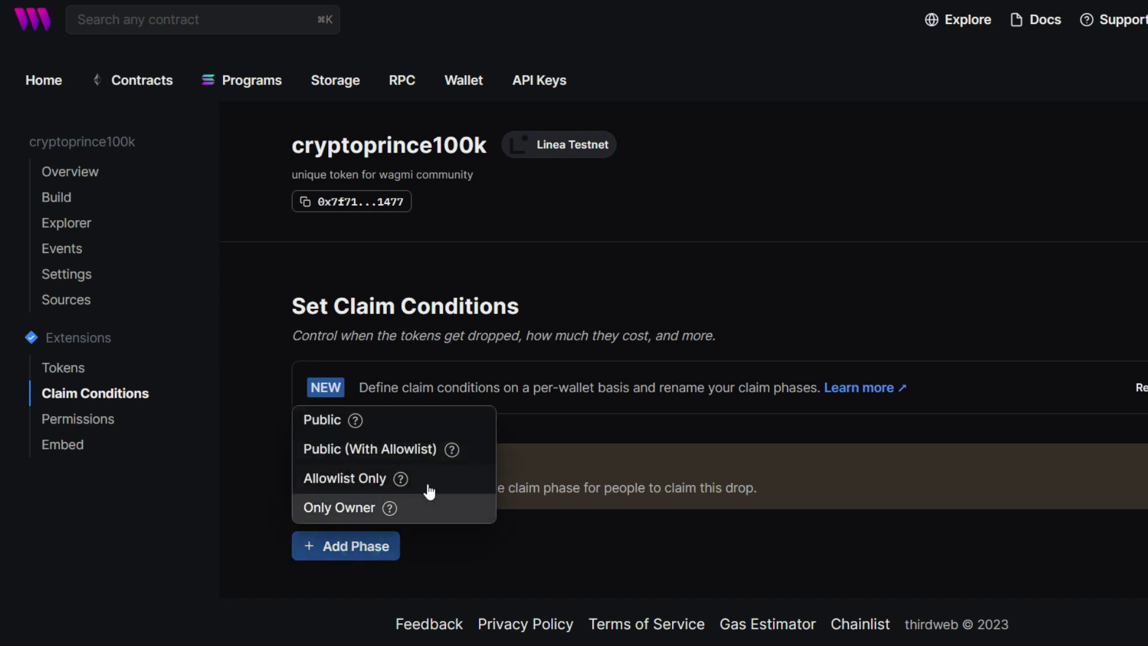
{"action": "left_click", "coordinate": [328, 426]}
{"action": "scroll", "coordinate": [392, 467], "scroll_direction": "down", "scroll_amount": 5}
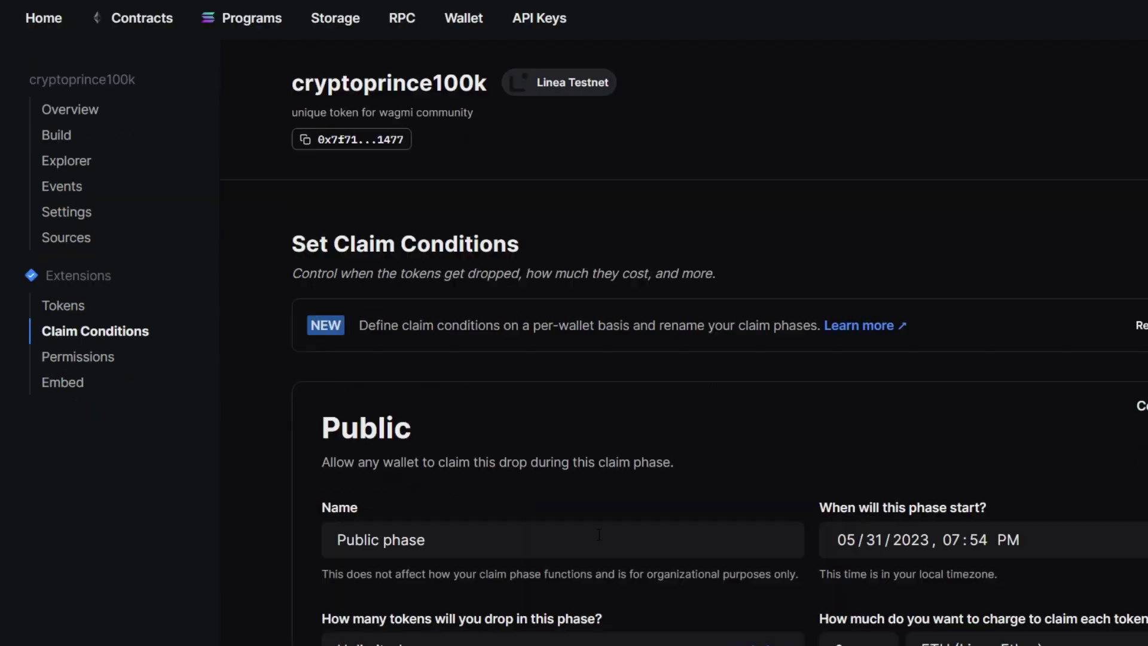
Step: Set the number of tokens claimable per wallet in the Public phase to 10
{"action": "left_click", "coordinate": [408, 512]}
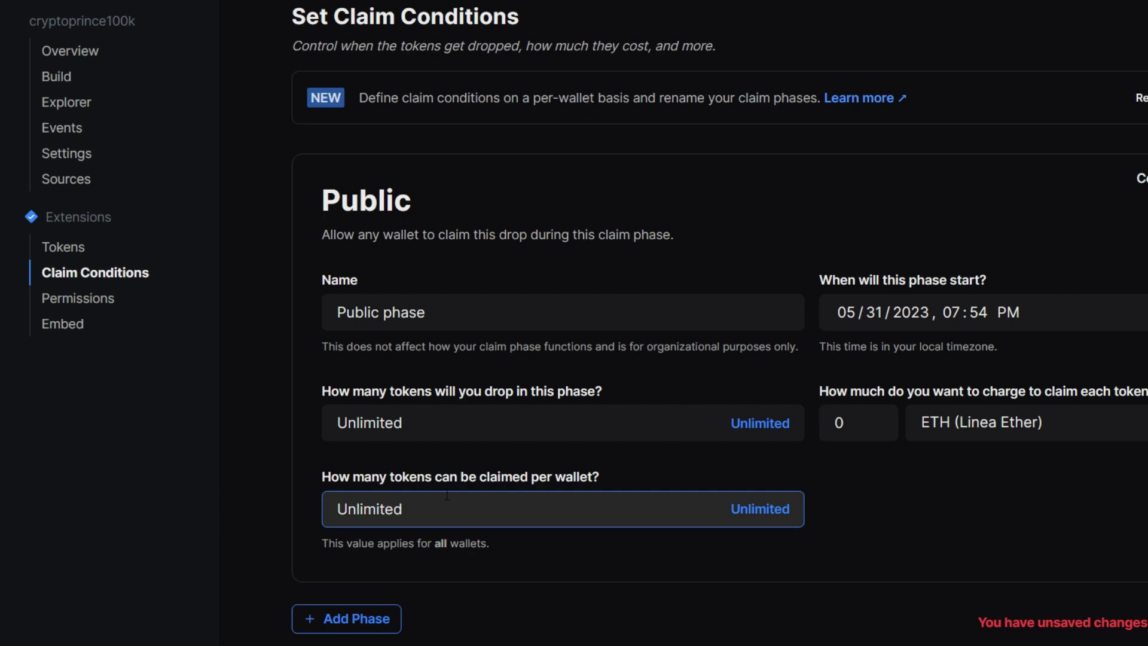
{"action": "left_click", "coordinate": [566, 491]}
{"action": "left_click", "coordinate": [418, 511]}
{"action": "left_click", "coordinate": [406, 509]}
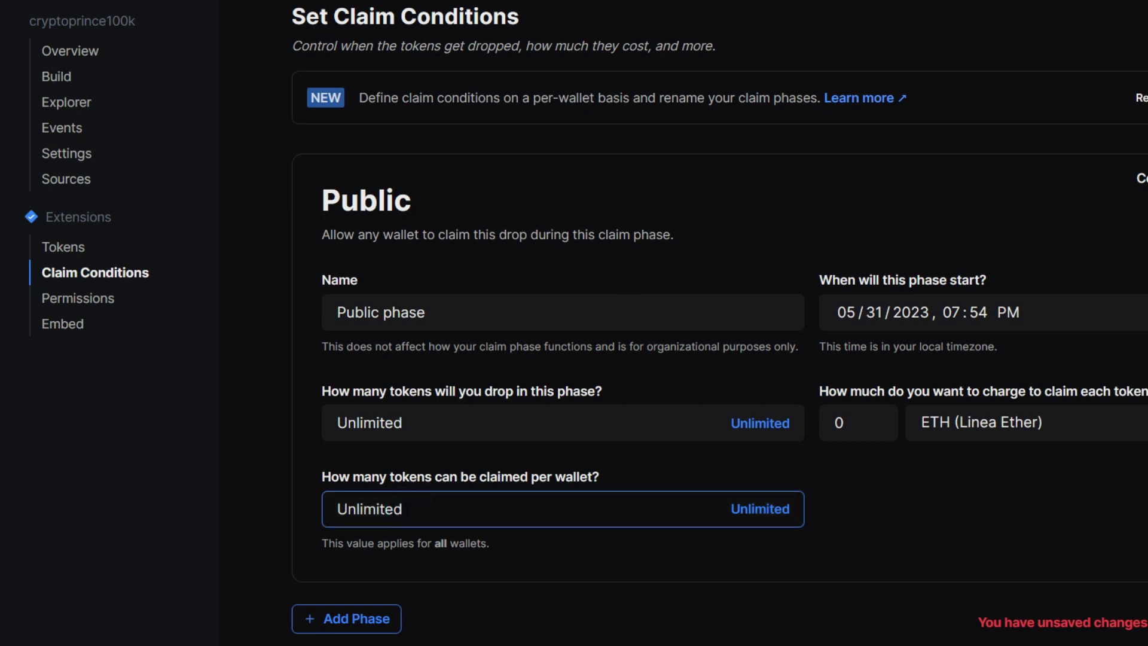
{"action": "double_click", "coordinate": [405, 509]}
{"action": "key", "text": "BackSpace"}
{"action": "key", "text": "Left"}
{"action": "type", "text": "1"}
Step: Save the Public claim phase with a charge of 0 ETH per token and confirm the transaction in the wallet
{"action": "left_click", "coordinate": [839, 288]}
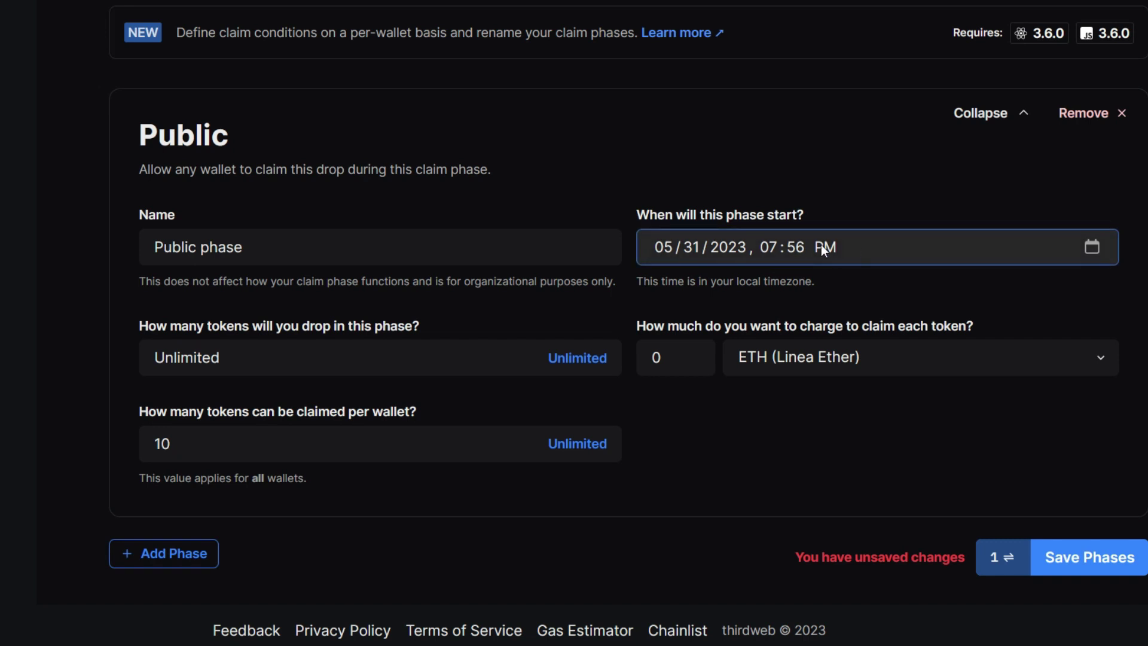
{"action": "left_click", "coordinate": [688, 353]}
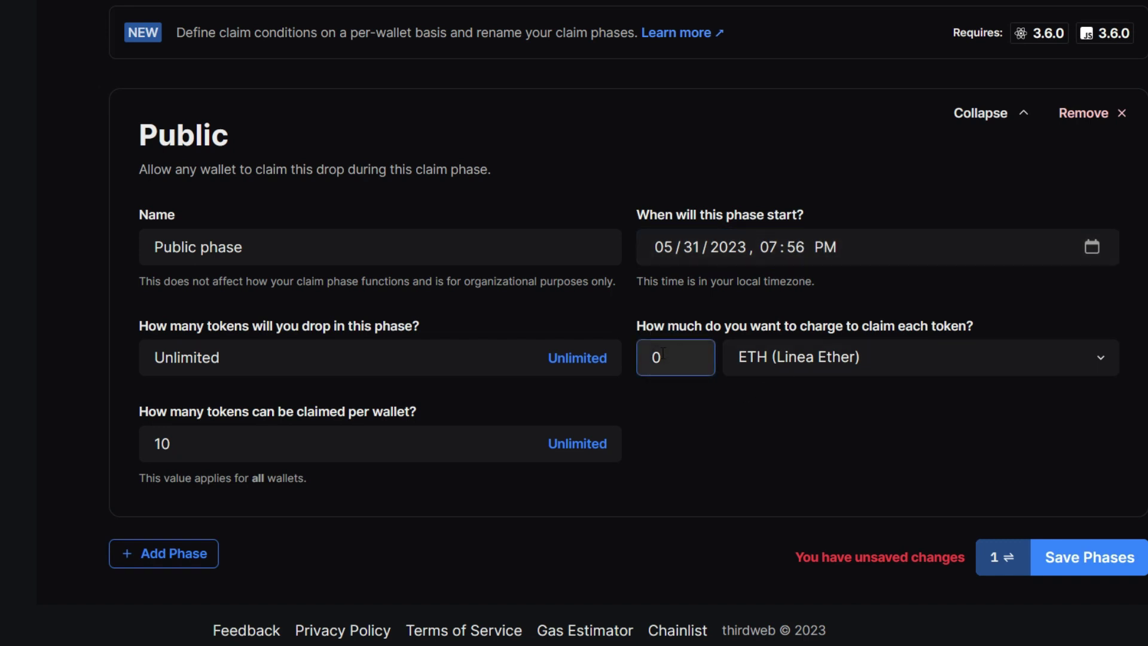
{"action": "left_click", "coordinate": [1079, 563]}
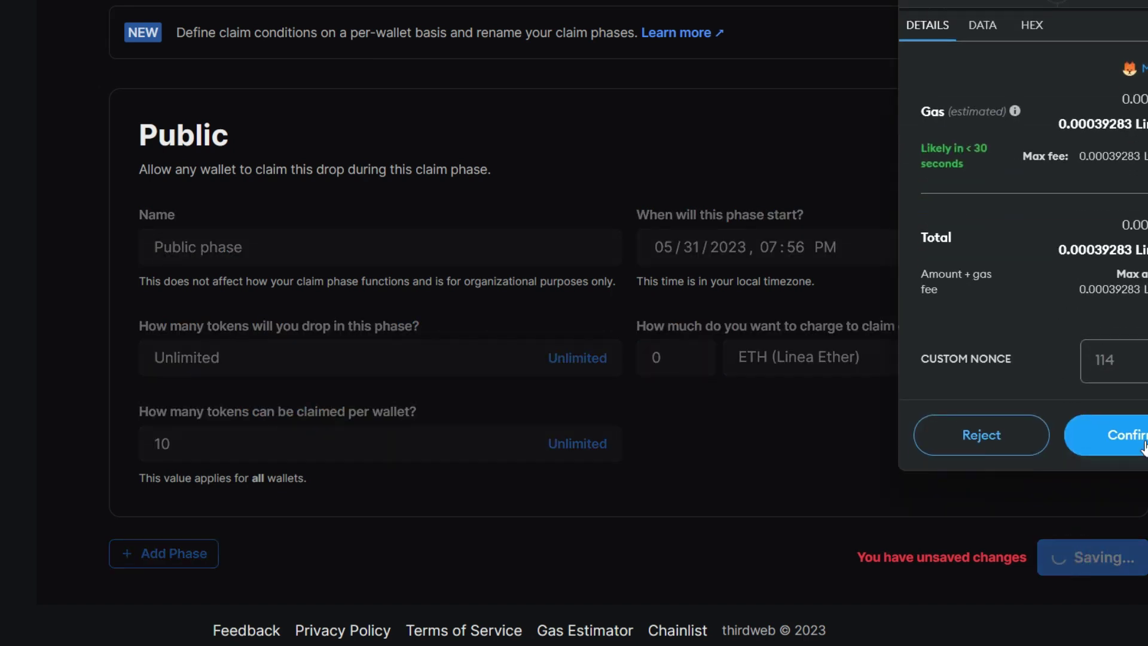
{"action": "left_click", "coordinate": [1138, 441]}
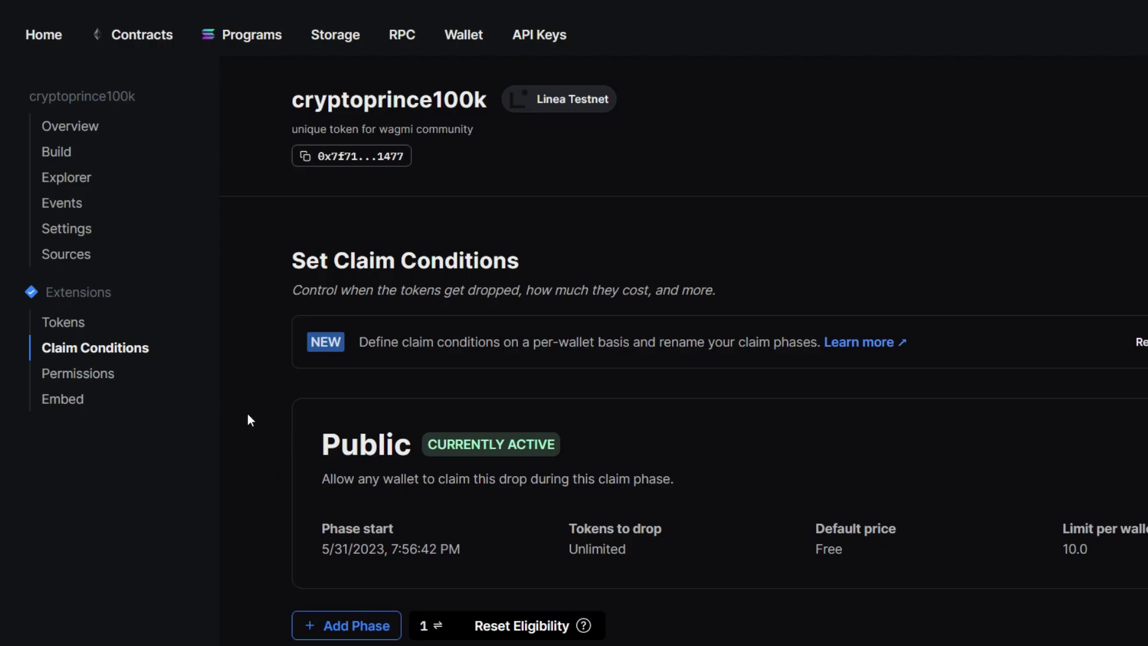
Step: Open the token contract's embed preview and connect the MetaMask wallet in it
{"action": "left_click", "coordinate": [76, 409]}
{"action": "scroll", "coordinate": [682, 393], "scroll_direction": "down", "scroll_amount": 15}
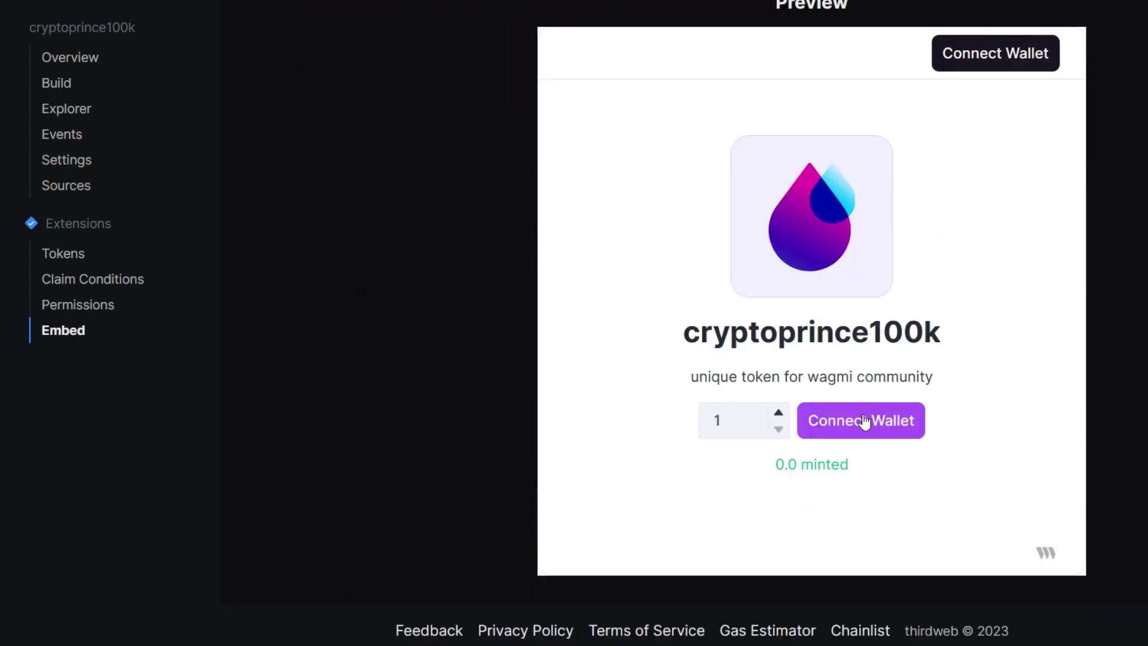
{"action": "left_click", "coordinate": [985, 58]}
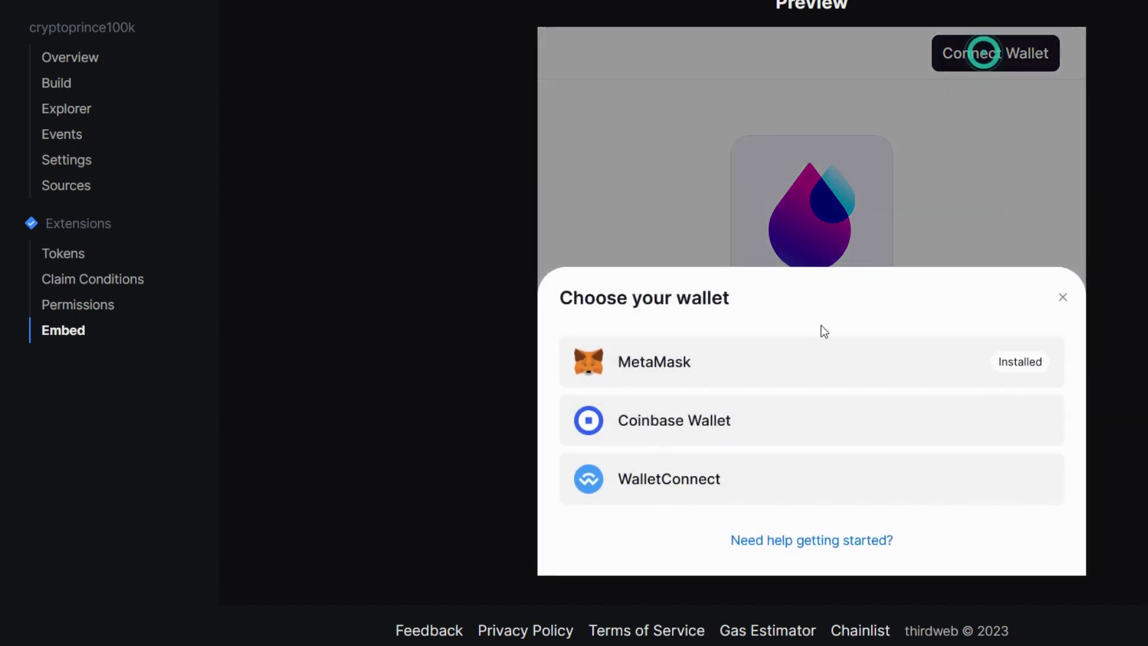
{"action": "left_click", "coordinate": [687, 379]}
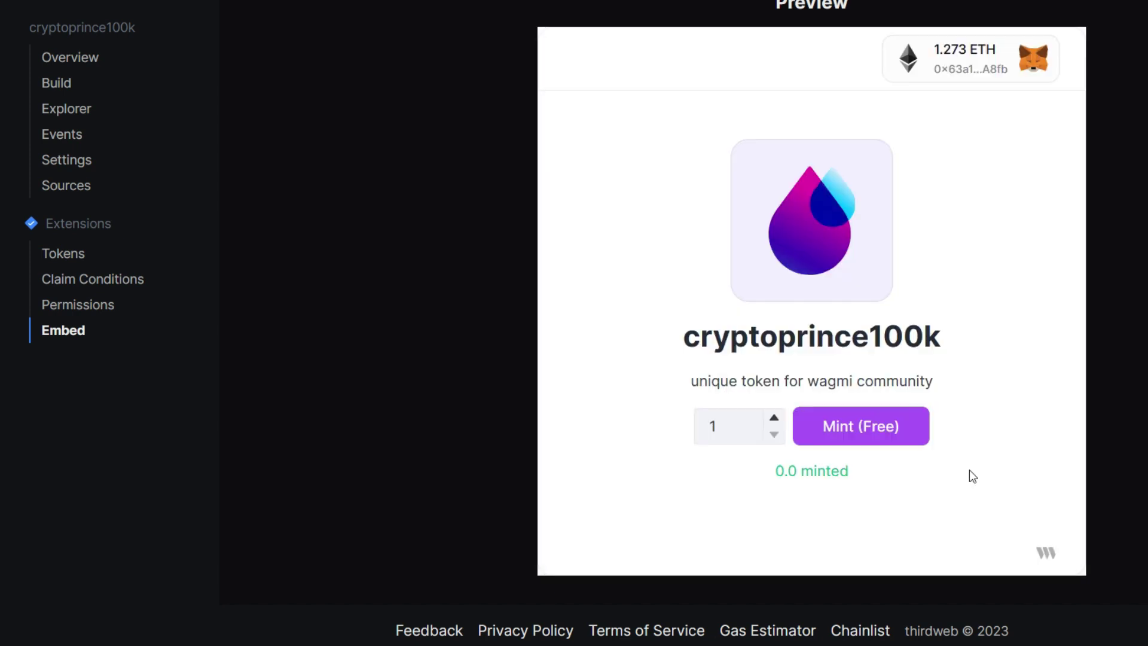
Step: Set the mint quantity to 10, mint the tokens and confirm the transaction in the wallet
{"action": "left_click", "coordinate": [774, 420]}
{"action": "left_click", "coordinate": [775, 420]}
{"action": "left_click", "coordinate": [775, 421]}
{"action": "left_click", "coordinate": [775, 420]}
{"action": "left_click", "coordinate": [775, 421]}
{"action": "left_click", "coordinate": [775, 421]}
{"action": "left_click", "coordinate": [775, 420]}
{"action": "left_click", "coordinate": [775, 420]}
{"action": "left_click", "coordinate": [775, 420]}
{"action": "left_click", "coordinate": [865, 429]}
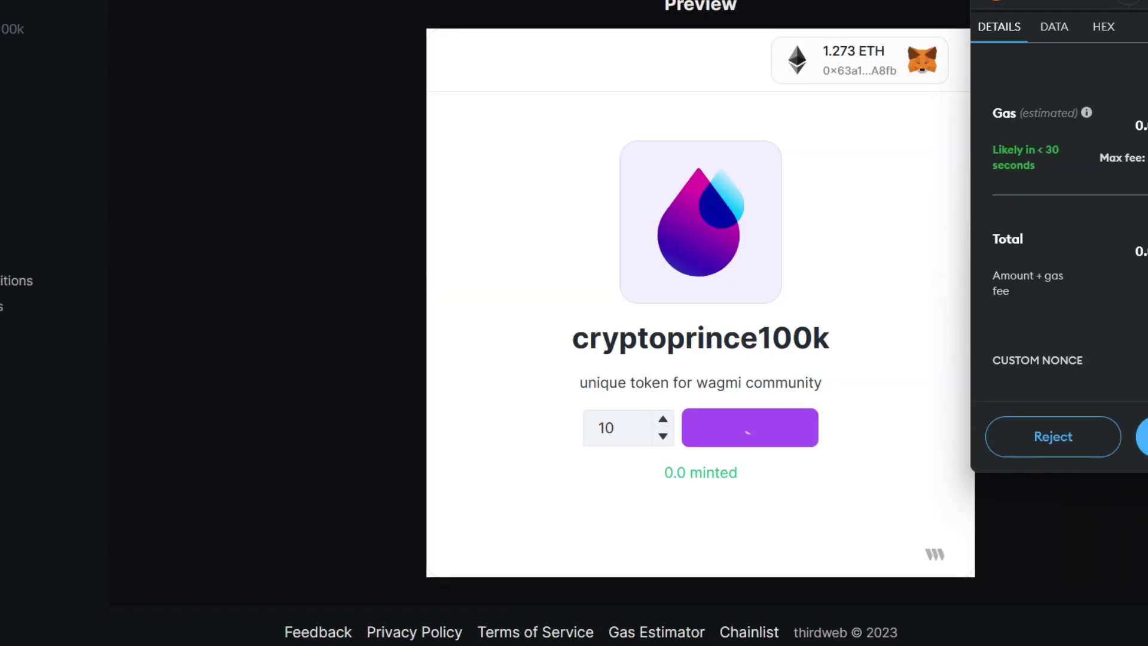
{"action": "left_click", "coordinate": [1142, 436]}
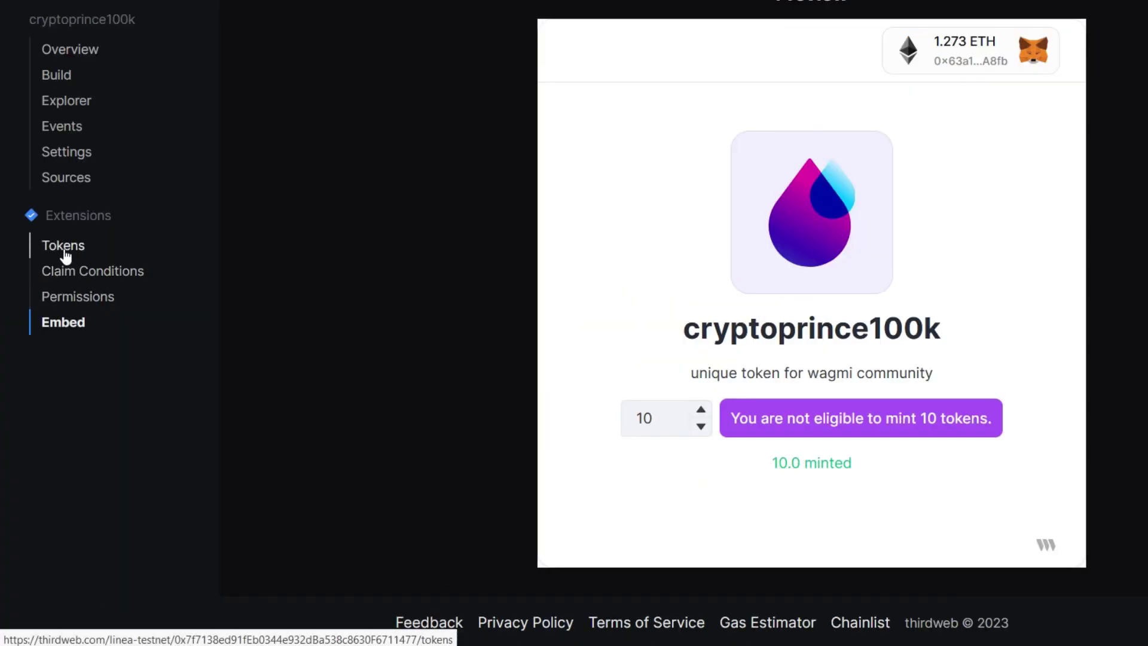
Step: Open the contract's token overview and check the total supply and the amount owned by the wallet
{"action": "left_click", "coordinate": [66, 254]}
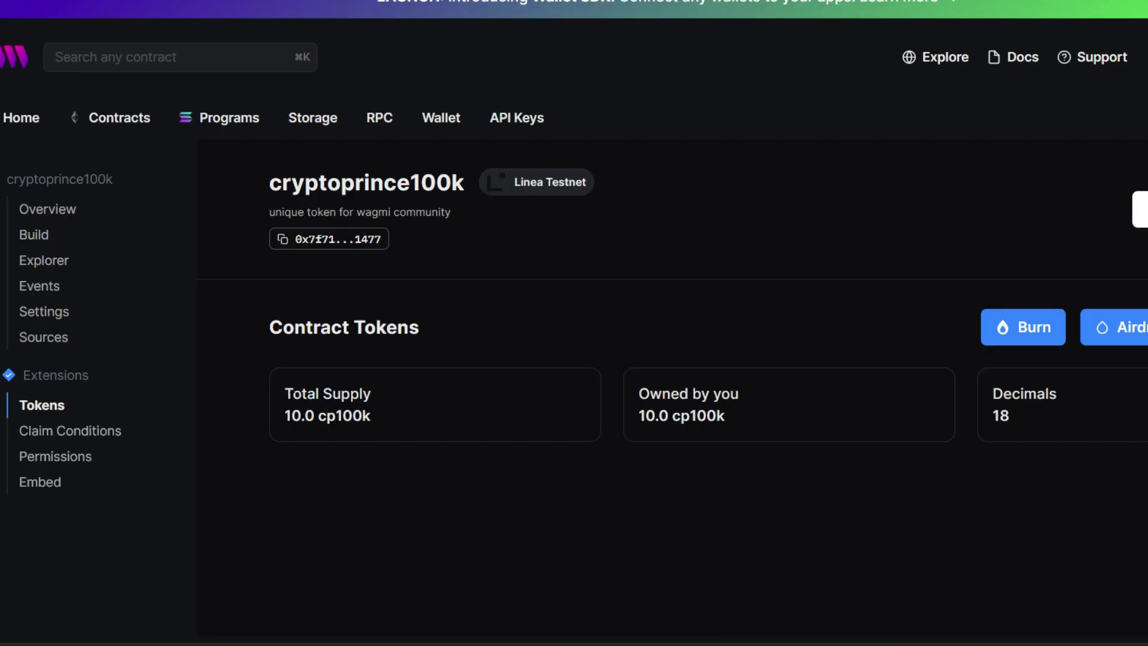
{"action": "left_click_drag", "start_coordinate": [278, 422], "coordinate": [362, 417]}
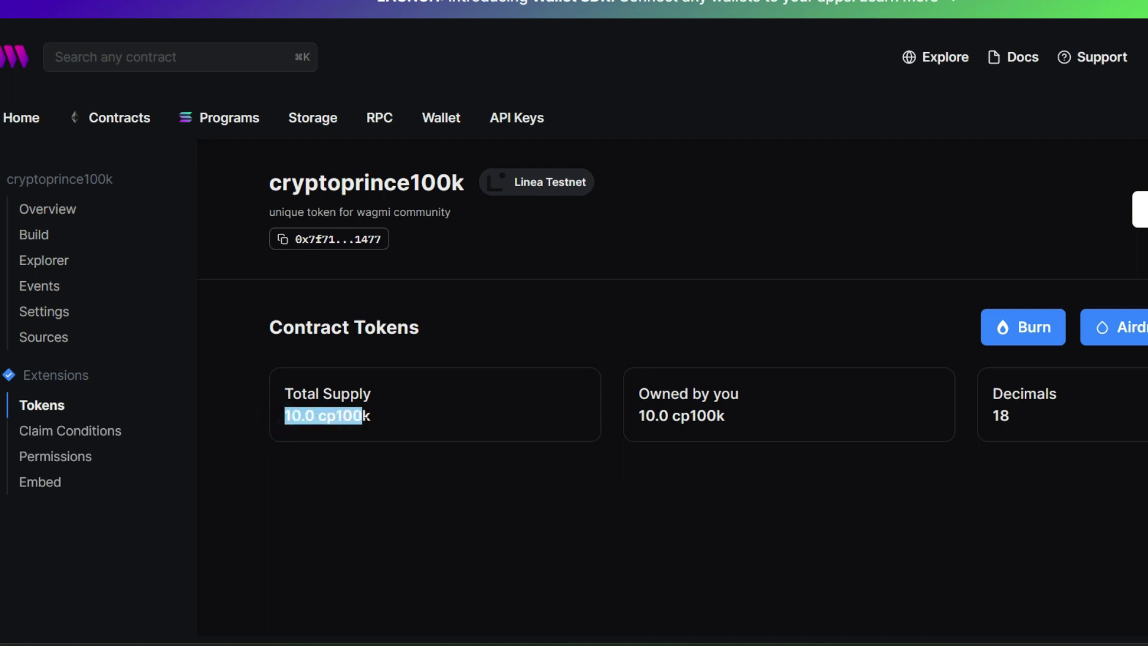
{"action": "left_click", "coordinate": [430, 437]}
{"action": "left_click_drag", "start_coordinate": [632, 401], "coordinate": [740, 396]}
{"action": "left_click", "coordinate": [820, 442]}
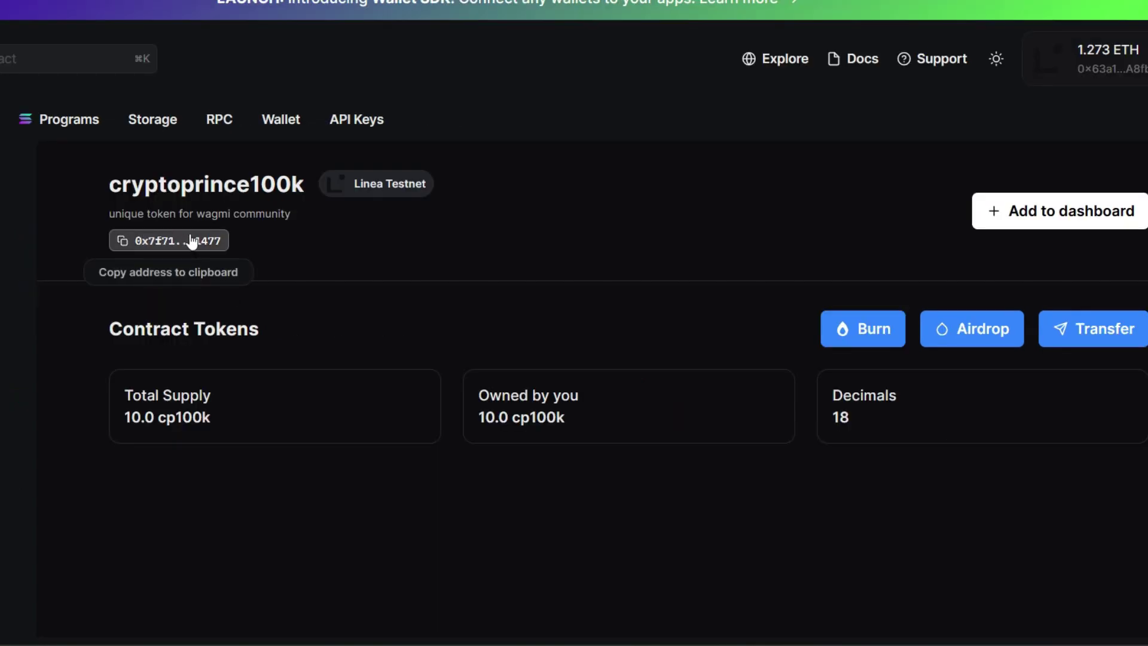
Step: Transfer 1 token to the copied recipient wallet address and confirm the transaction in the wallet
{"action": "left_click", "coordinate": [1110, 338]}
{"action": "right_click", "coordinate": [738, 105]}
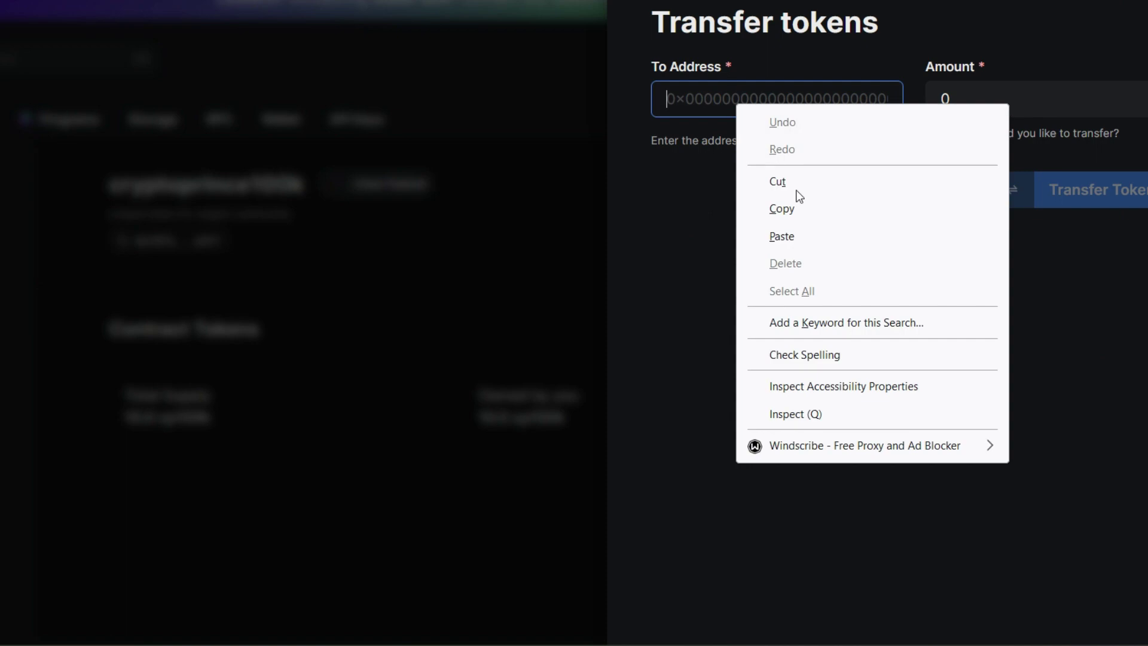
{"action": "left_click", "coordinate": [795, 235]}
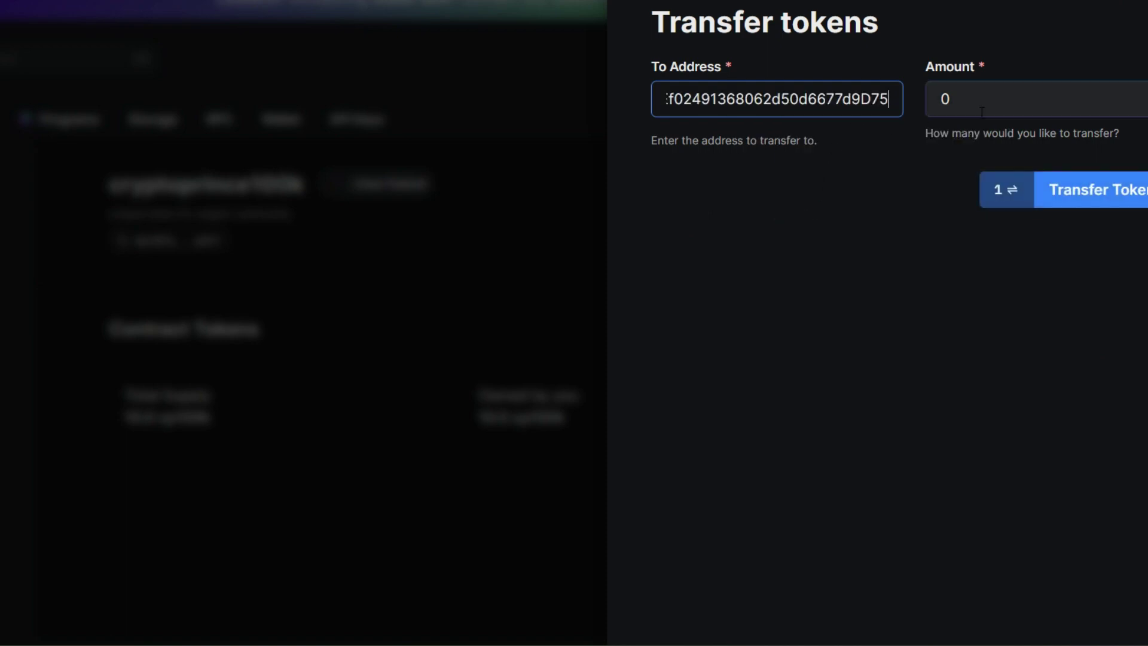
{"action": "double_click", "coordinate": [949, 98]}
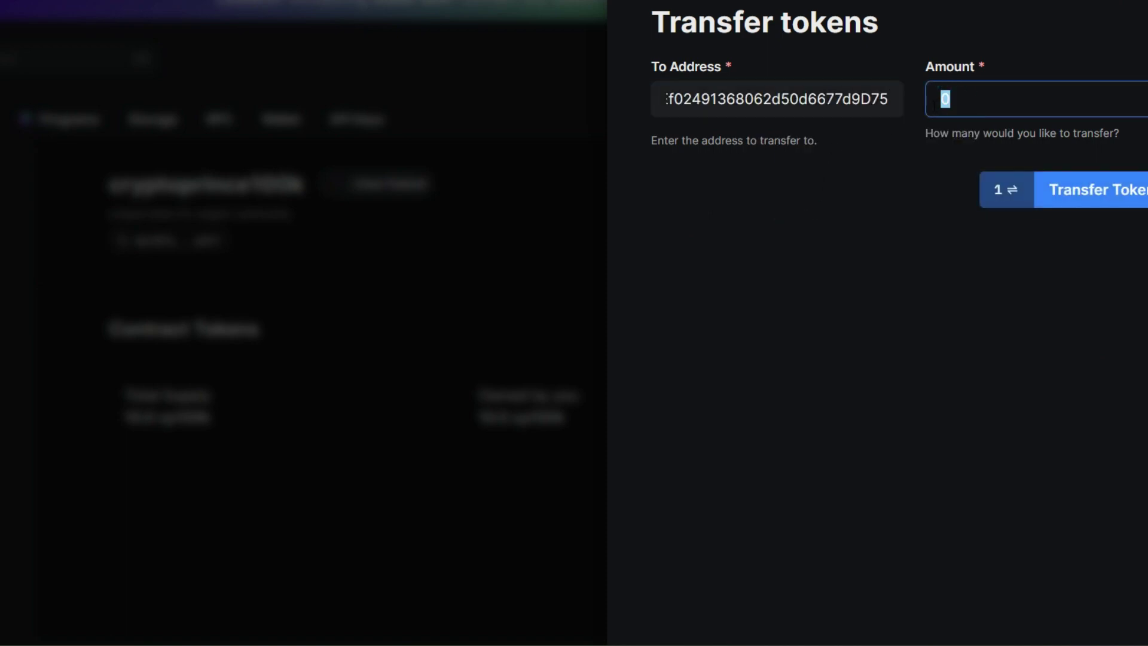
{"action": "key", "text": "BackSpace"}
{"action": "type", "text": "1"}
{"action": "left_click", "coordinate": [1121, 192]}
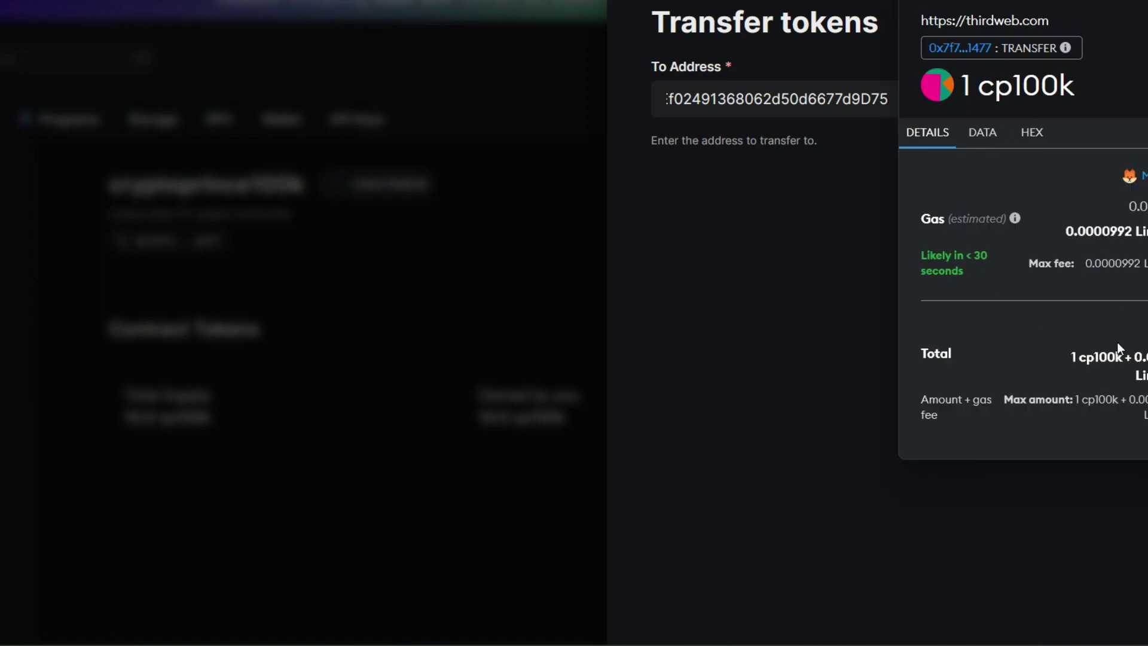
{"action": "scroll", "coordinate": [1112, 408], "scroll_direction": "down", "scroll_amount": 3}
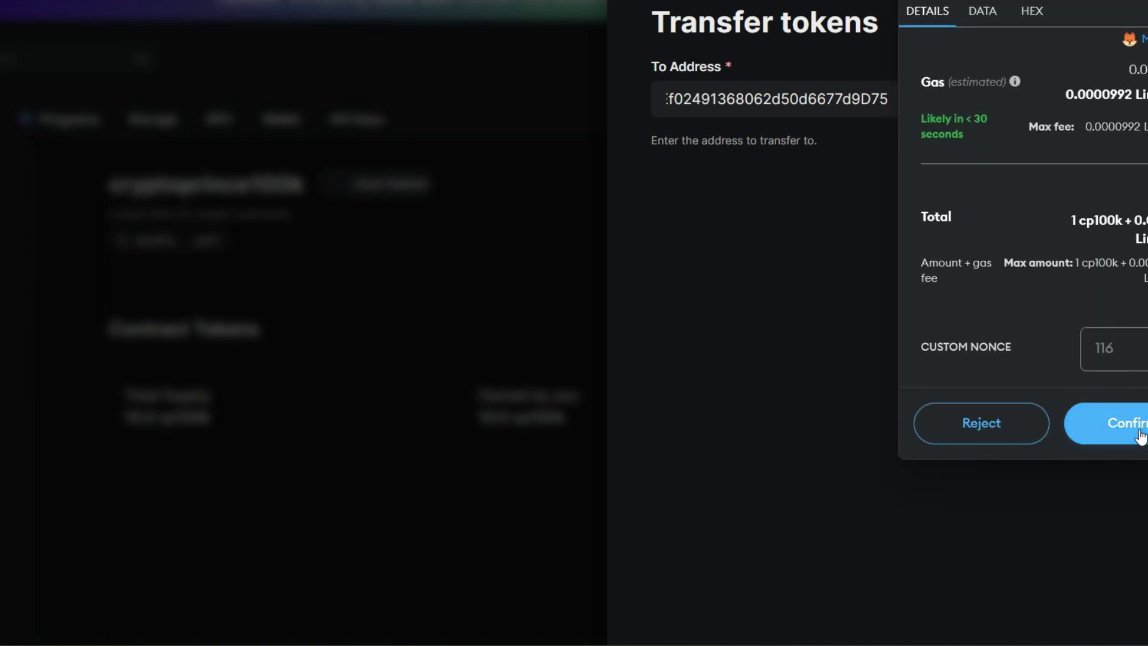
{"action": "left_click", "coordinate": [1139, 434]}
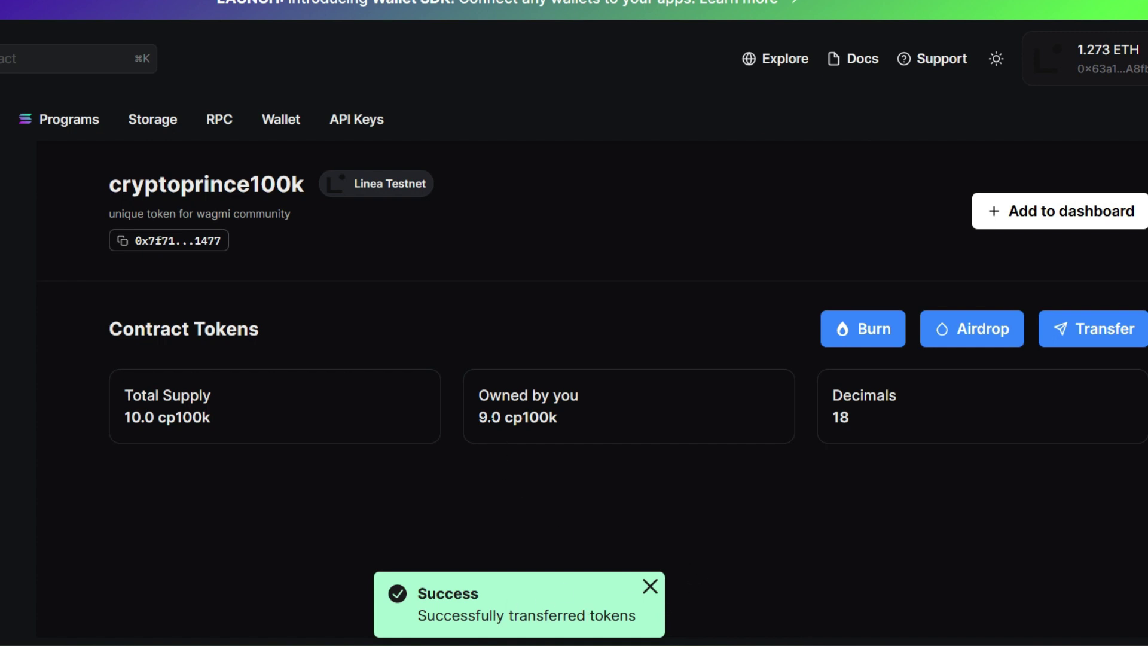
Step: Check the owned token amount and the total supply again after the transfer
{"action": "left_click_drag", "start_coordinate": [480, 416], "coordinate": [590, 439]}
{"action": "left_click", "coordinate": [589, 432]}
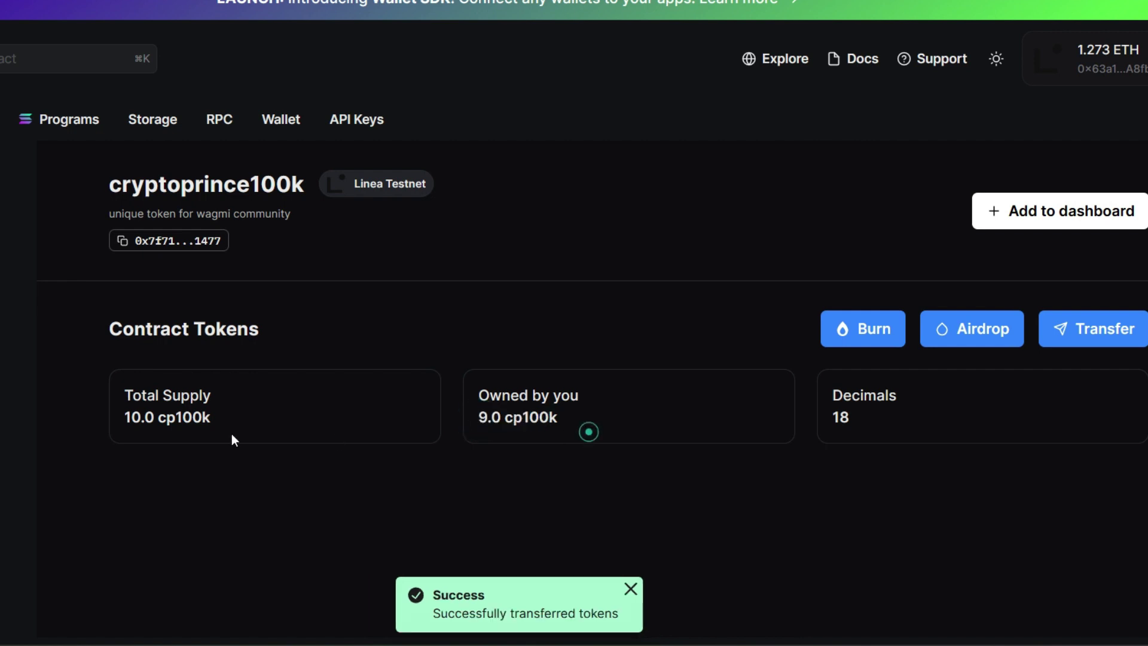
{"action": "left_click_drag", "start_coordinate": [108, 411], "coordinate": [280, 428]}
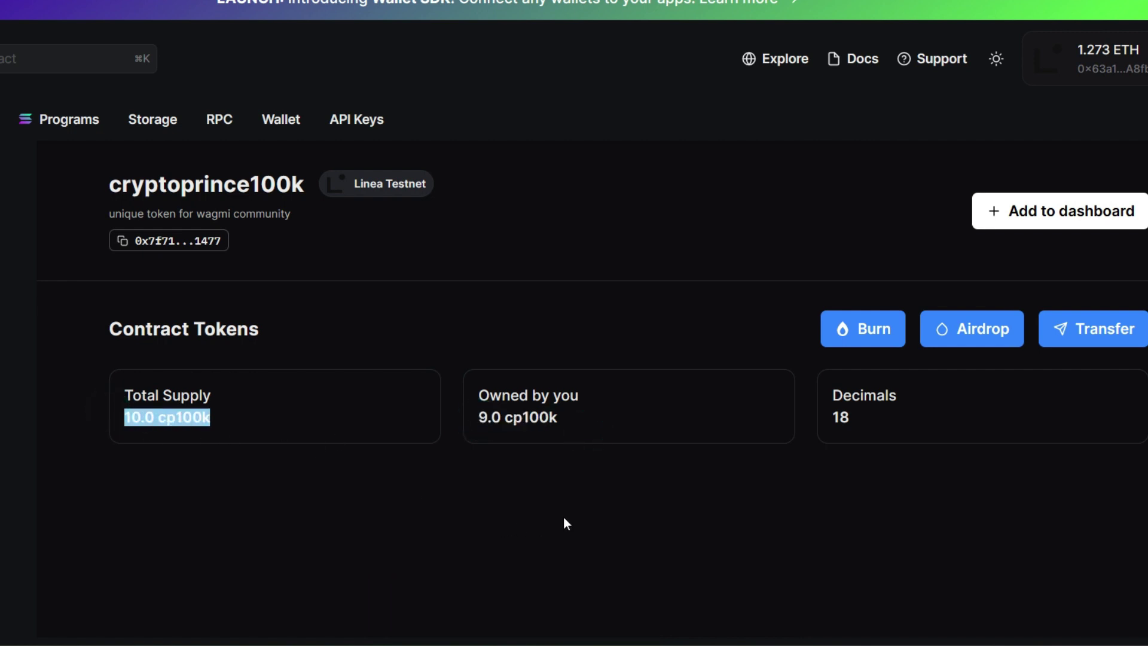
{"action": "left_click", "coordinate": [566, 497]}
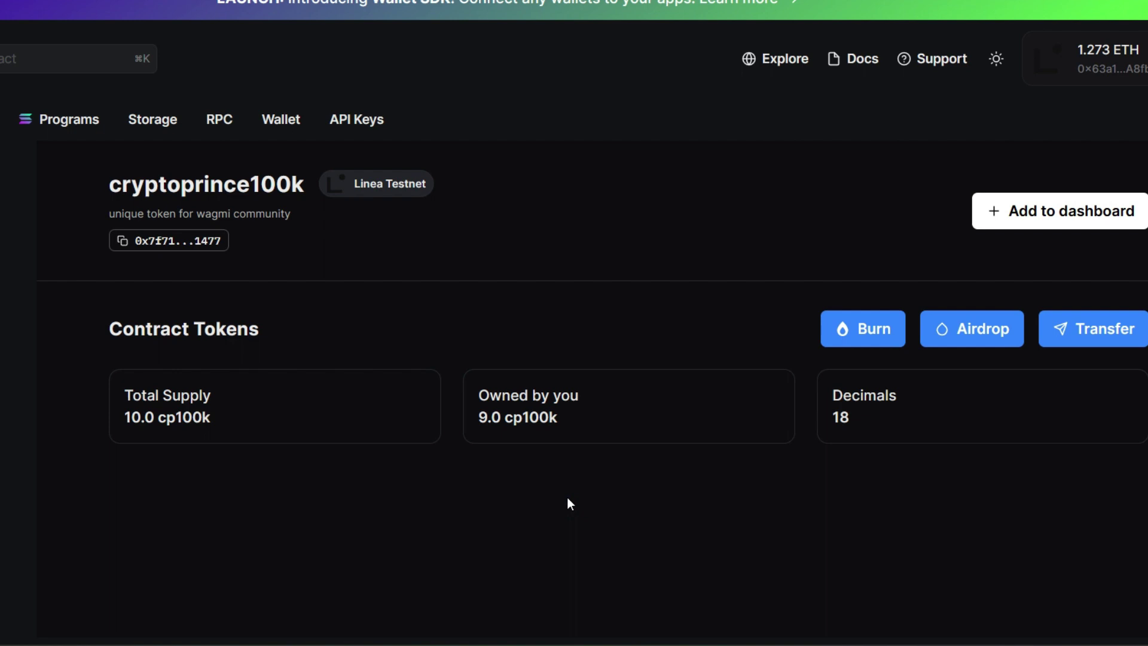
Step: Open the details of the GoPlus Security Linea Fortress Escape task on Galxe and read its requirement
{"action": "scroll", "coordinate": [499, 484], "scroll_direction": "down", "scroll_amount": 1}
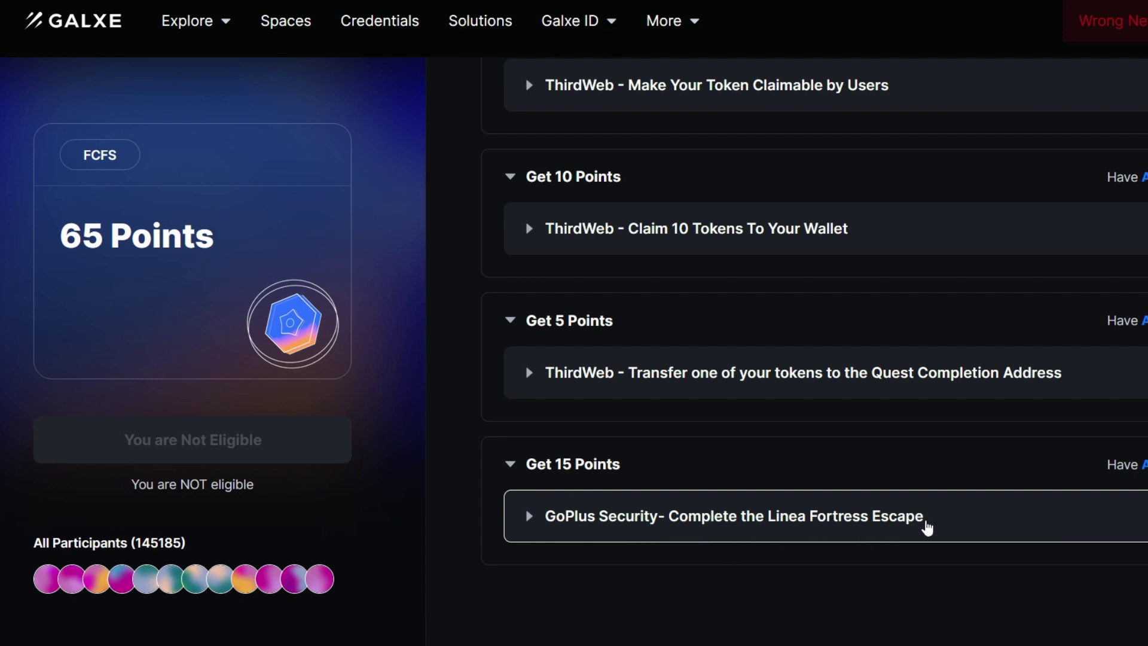
{"action": "left_click", "coordinate": [859, 517]}
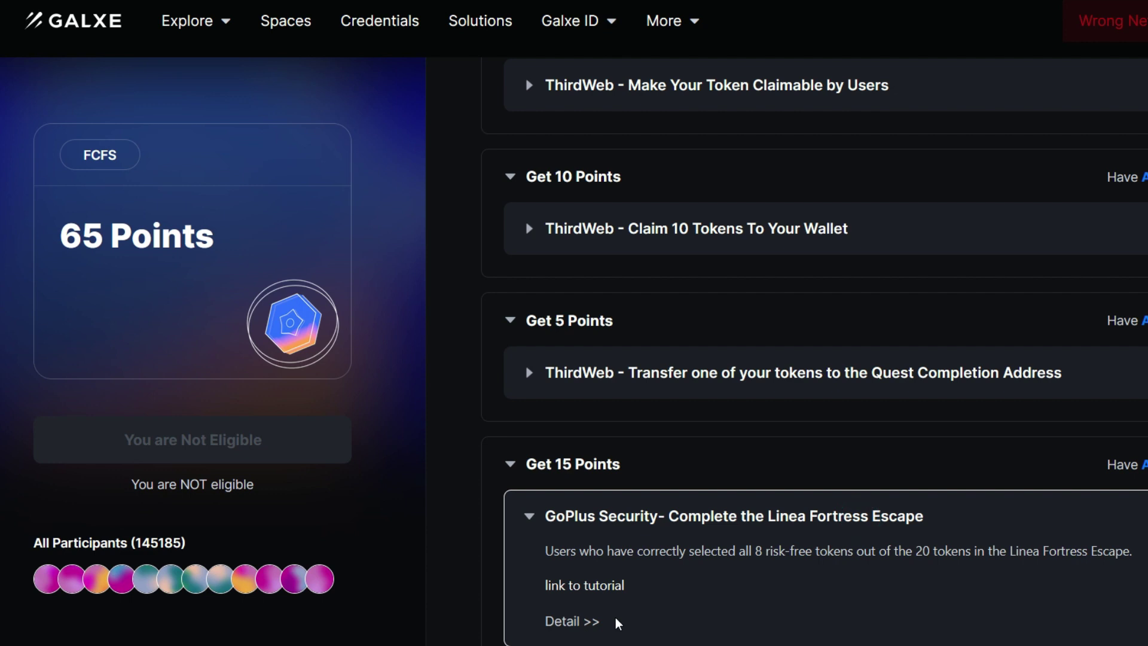
{"action": "scroll", "coordinate": [603, 597], "scroll_direction": "down", "scroll_amount": 2}
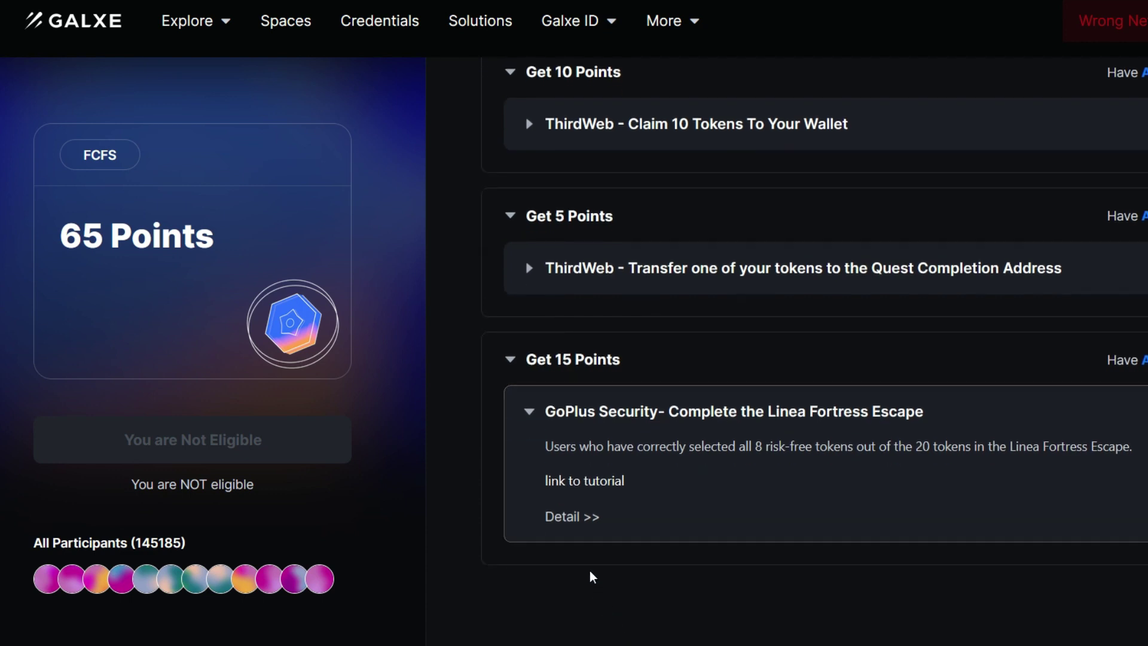
{"action": "left_click", "coordinate": [565, 517]}
{"action": "double_click", "coordinate": [303, 245]}
{"action": "left_click_drag", "start_coordinate": [304, 246], "coordinate": [594, 259]}
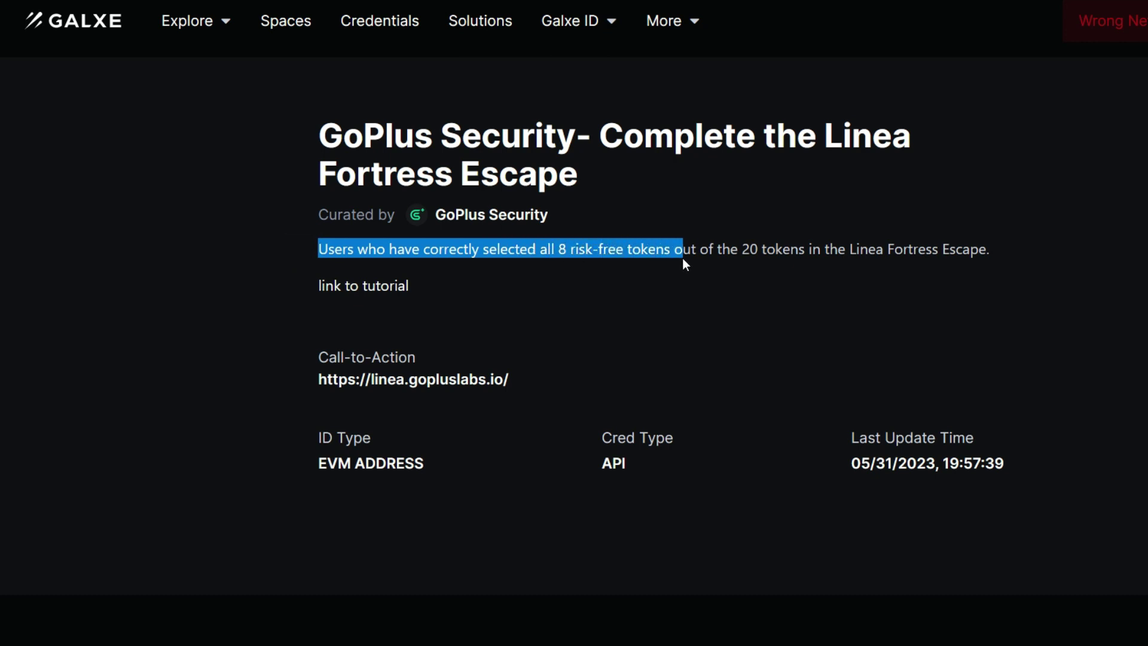
{"action": "left_click_drag", "start_coordinate": [739, 259], "coordinate": [972, 250]}
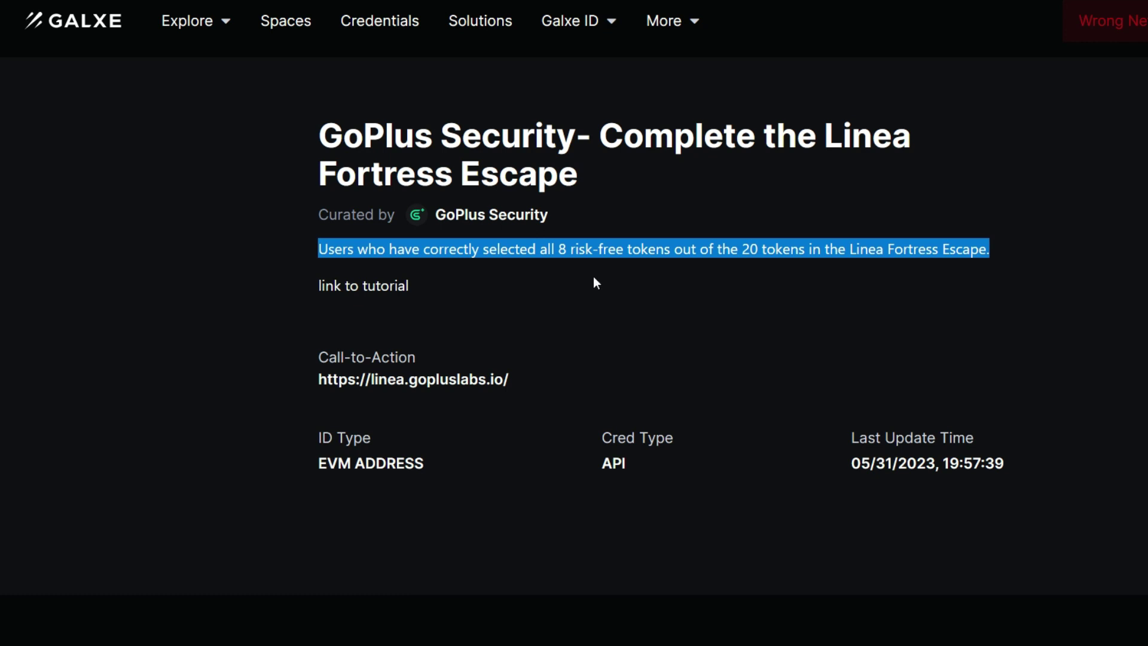
{"action": "left_click", "coordinate": [590, 317]}
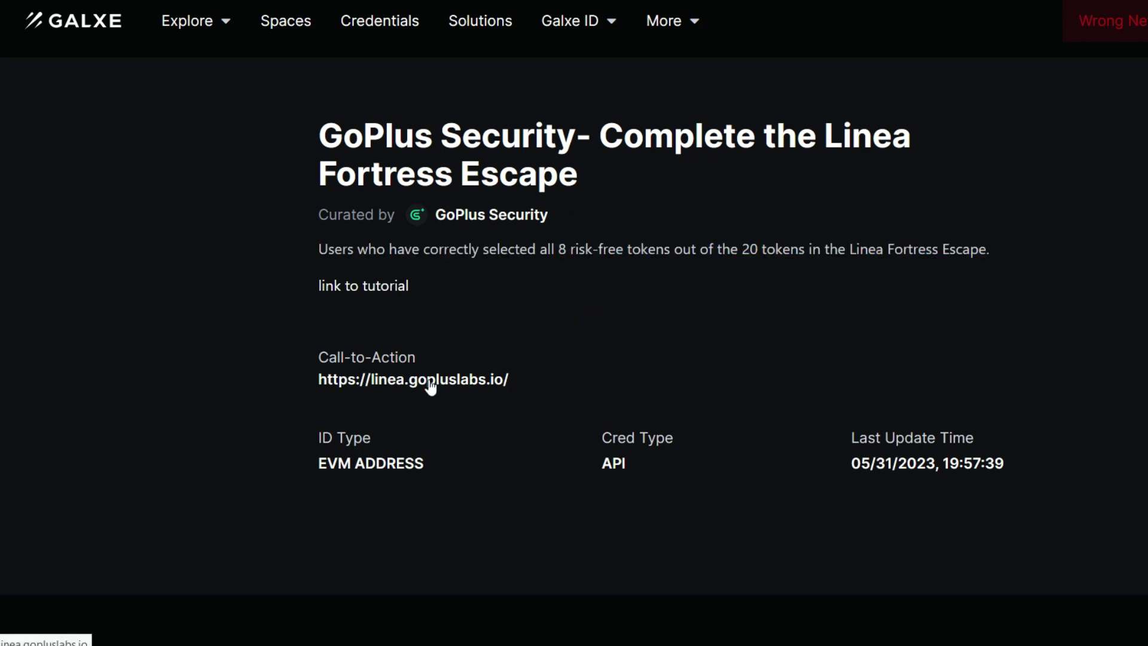
Step: Open the task's linea.gopluslabs.io site, choose MetaMask as the wallet and look over the token cards
{"action": "left_click", "coordinate": [430, 383]}
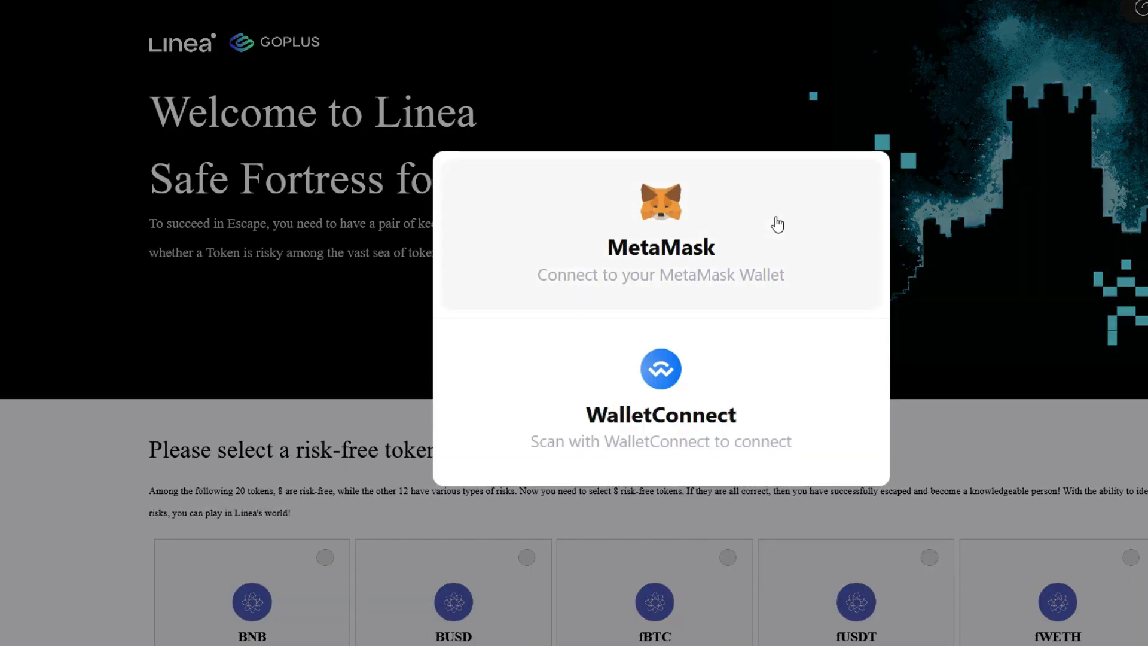
{"action": "left_click", "coordinate": [773, 223]}
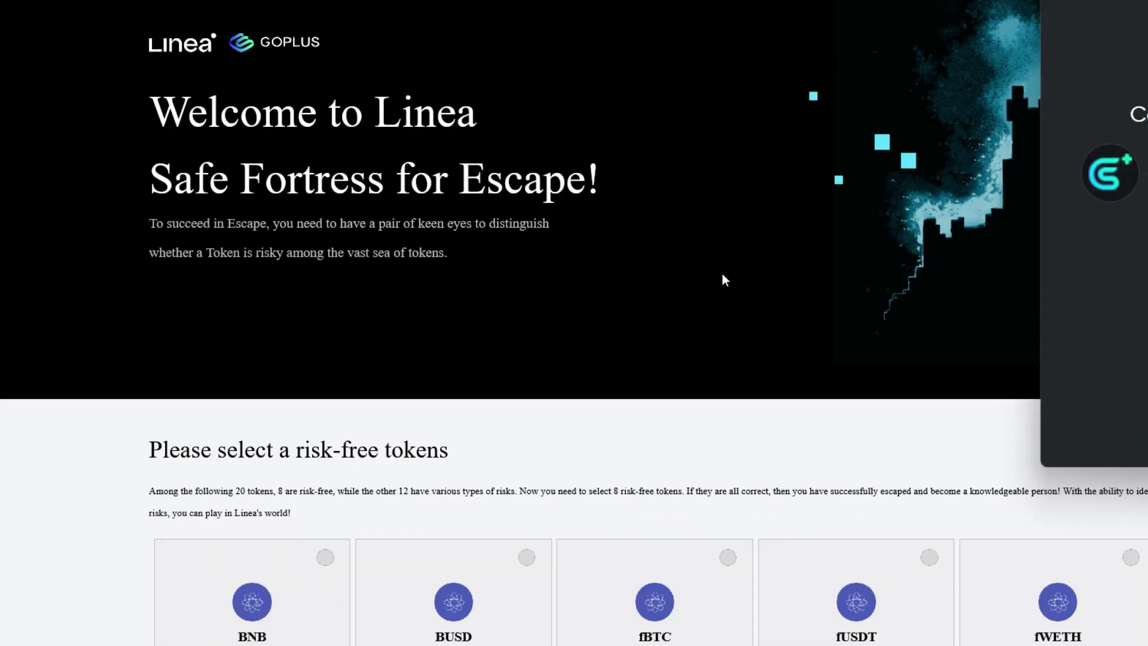
{"action": "scroll", "coordinate": [507, 372], "scroll_direction": "down", "scroll_amount": 10}
{"action": "scroll", "coordinate": [512, 341], "scroll_direction": "down", "scroll_amount": 5}
{"action": "scroll", "coordinate": [593, 353], "scroll_direction": "up", "scroll_amount": 3}
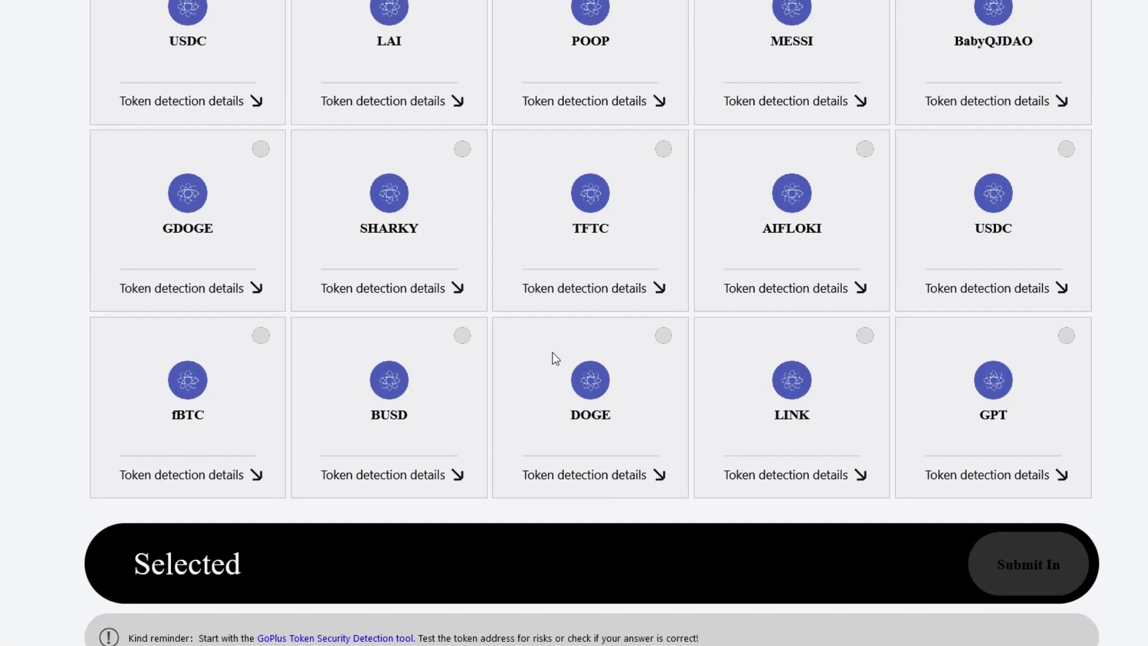
{"action": "scroll", "coordinate": [375, 293], "scroll_direction": "up", "scroll_amount": 3}
{"action": "scroll", "coordinate": [450, 260], "scroll_direction": "up", "scroll_amount": 3}
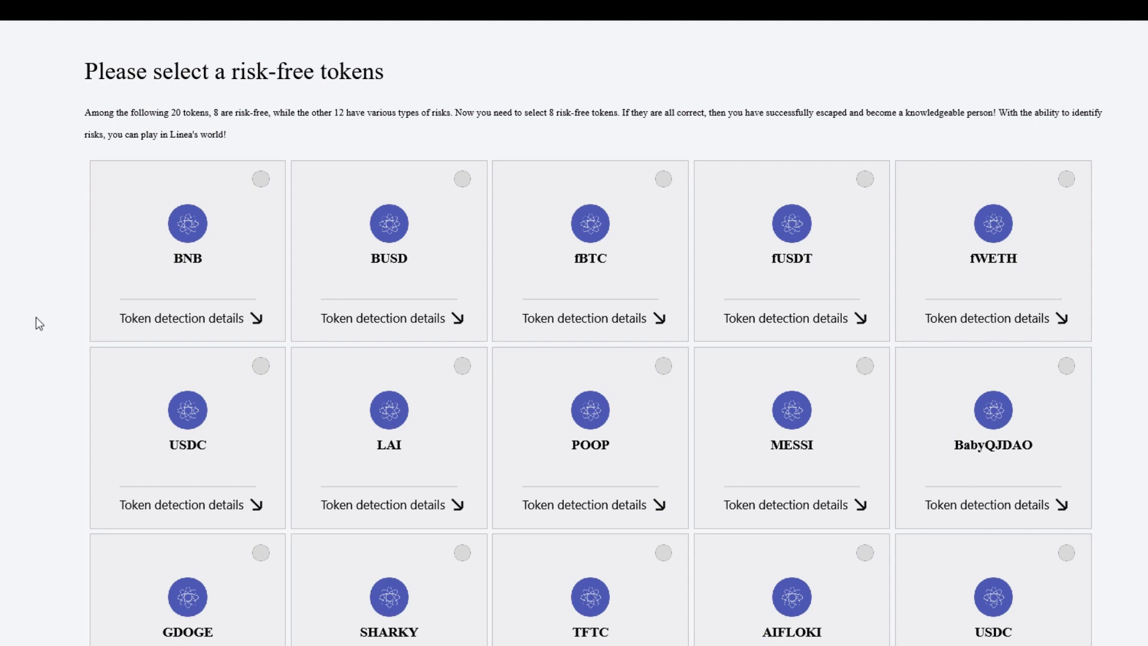
Step: Open the token detection details for BNB and check its risky and attention items
{"action": "left_click", "coordinate": [256, 324]}
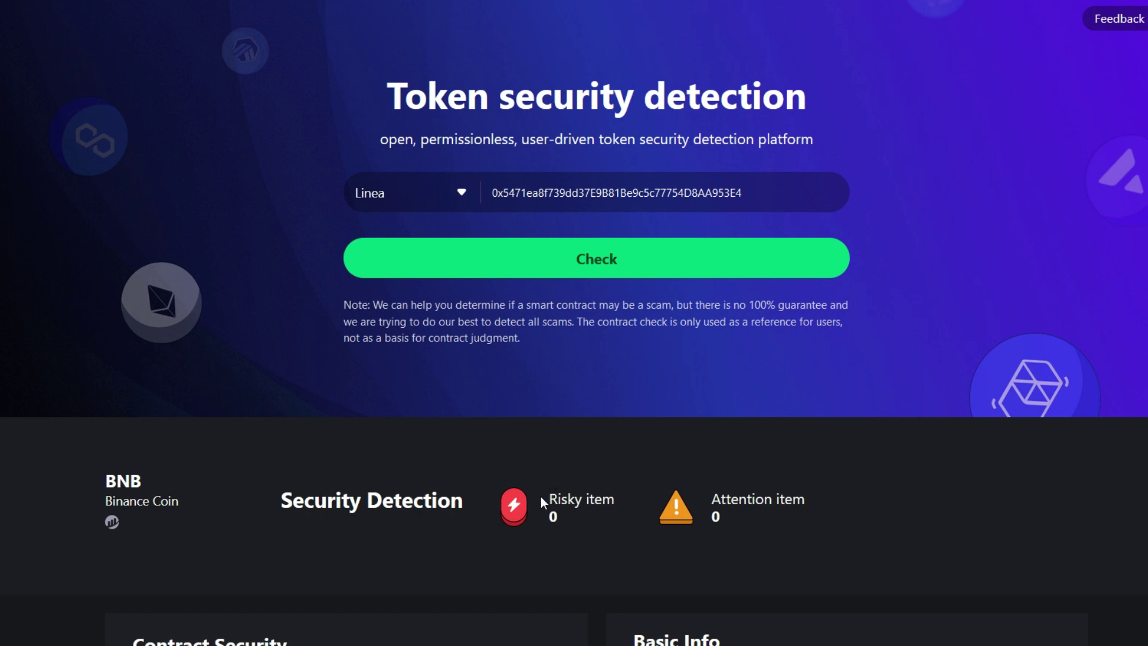
{"action": "left_click_drag", "start_coordinate": [541, 498], "coordinate": [601, 500]}
{"action": "left_click_drag", "start_coordinate": [711, 505], "coordinate": [842, 509]}
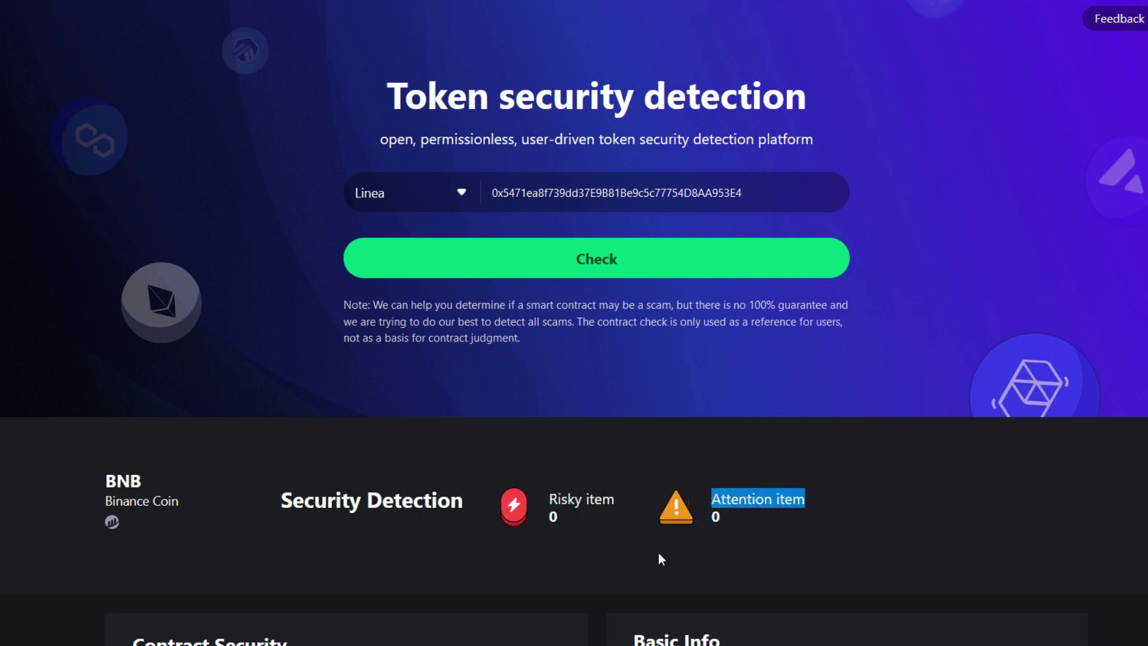
{"action": "left_click", "coordinate": [634, 550]}
{"action": "left_click_drag", "start_coordinate": [544, 500], "coordinate": [616, 499]}
{"action": "left_click", "coordinate": [637, 474]}
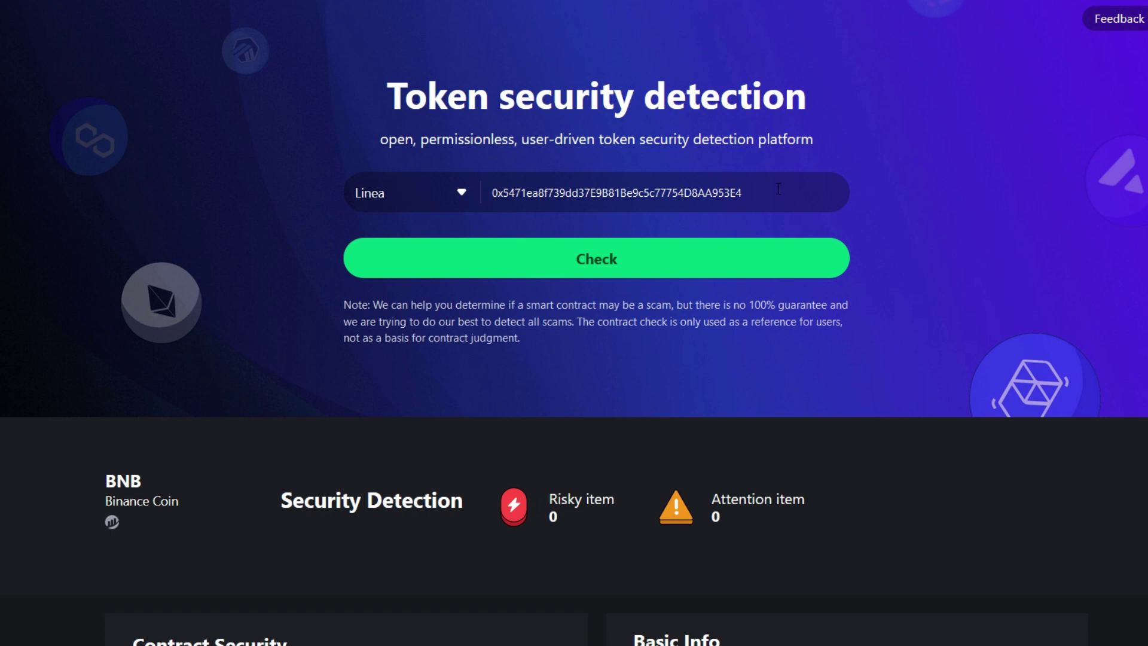
Step: Run the security check on the BNB contract address on Linea and review its risky items
{"action": "left_click", "coordinate": [751, 193]}
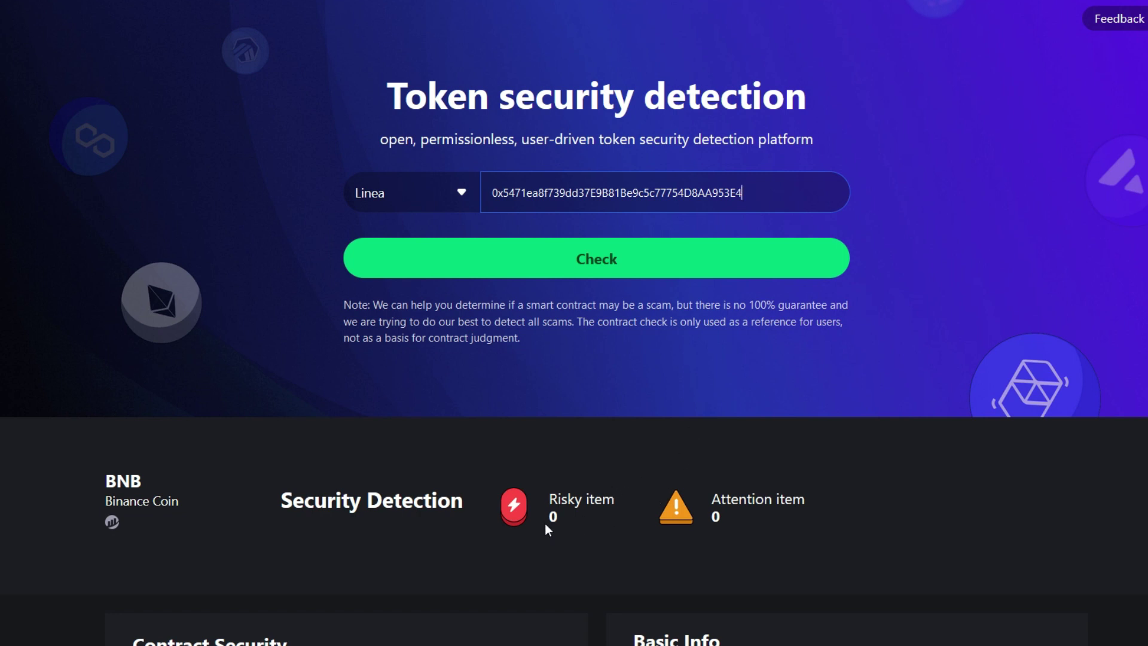
{"action": "left_click", "coordinate": [681, 255]}
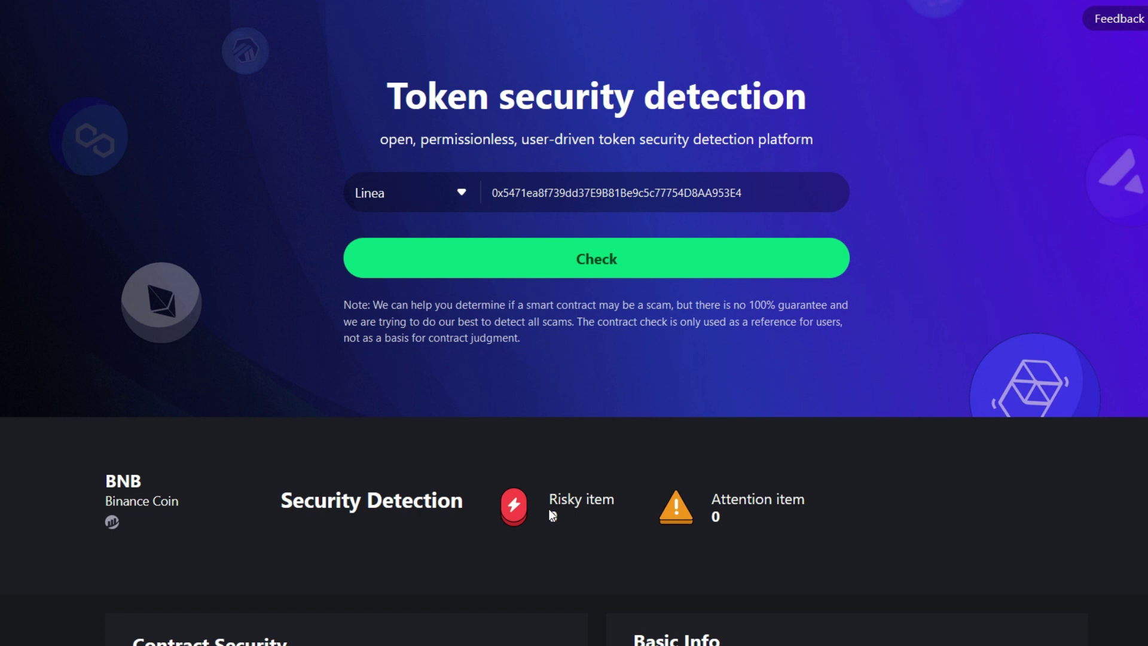
{"action": "left_click_drag", "start_coordinate": [546, 503], "coordinate": [623, 498]}
{"action": "left_click", "coordinate": [600, 524]}
Step: Examine the contract security, top holders and honeypot risk sections of the BNB report
{"action": "scroll", "coordinate": [601, 551], "scroll_direction": "down", "scroll_amount": 8}
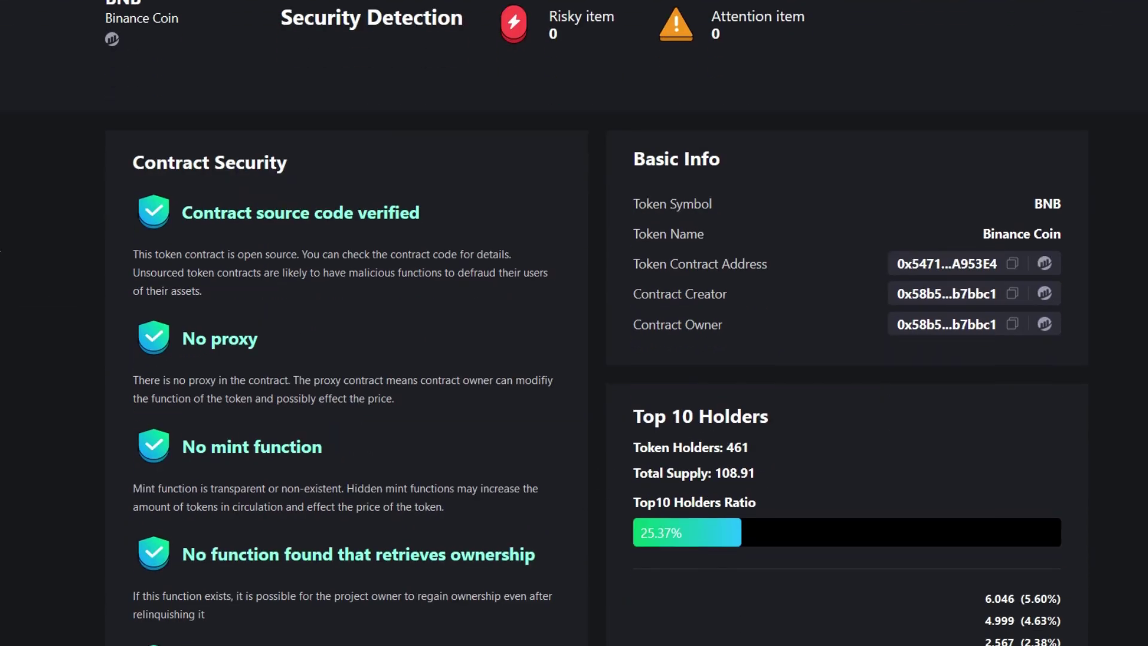
{"action": "scroll", "coordinate": [474, 203], "scroll_direction": "down", "scroll_amount": 2}
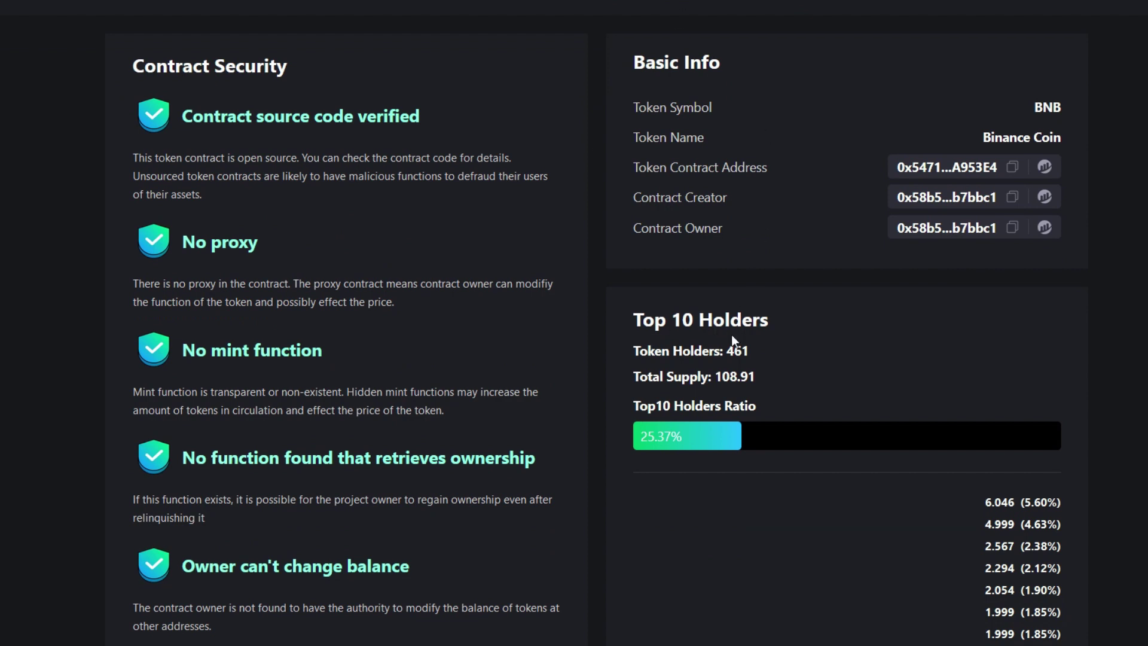
{"action": "scroll", "coordinate": [767, 408], "scroll_direction": "down", "scroll_amount": 2}
{"action": "scroll", "coordinate": [924, 472], "scroll_direction": "down", "scroll_amount": 3}
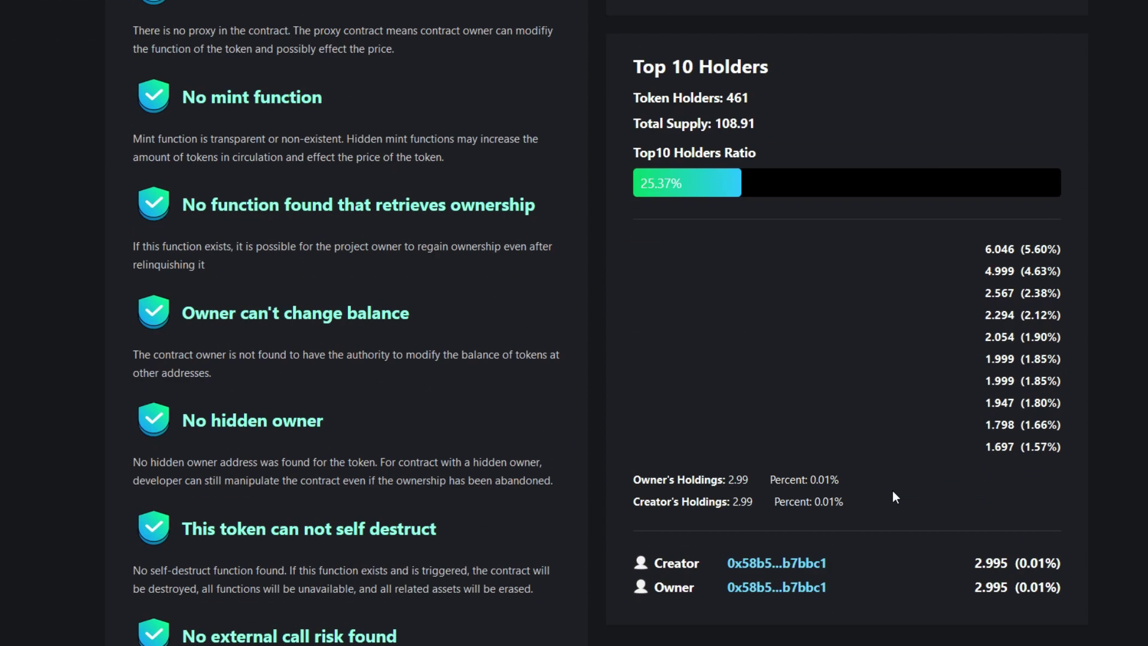
{"action": "scroll", "coordinate": [895, 498], "scroll_direction": "down", "scroll_amount": 1}
{"action": "scroll", "coordinate": [372, 311], "scroll_direction": "down", "scroll_amount": 6}
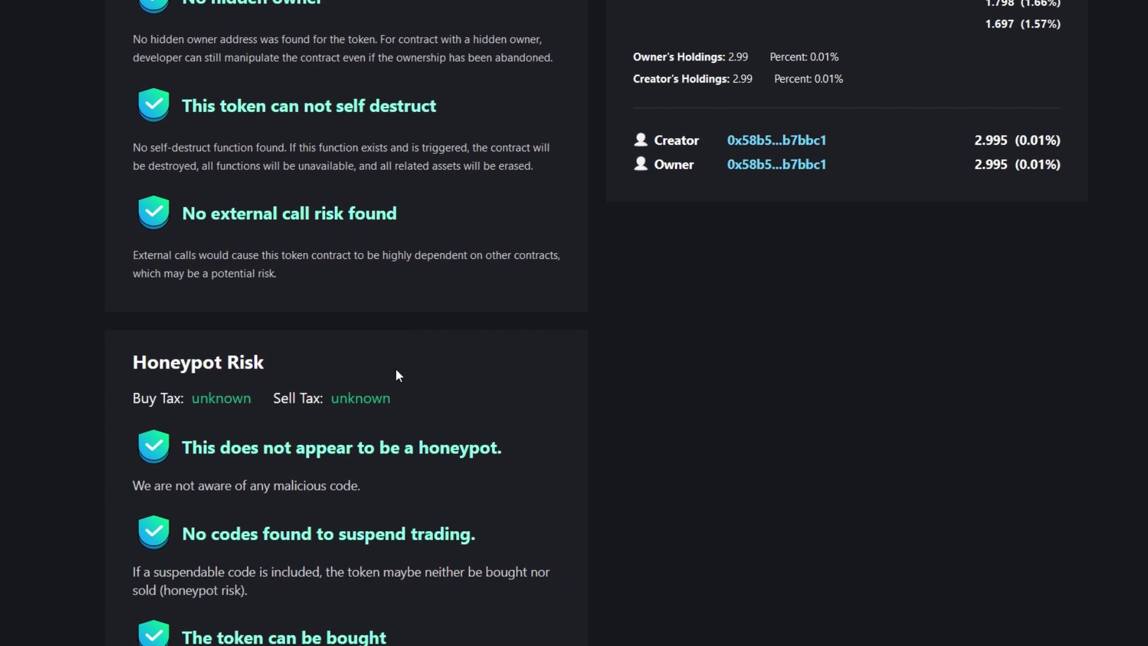